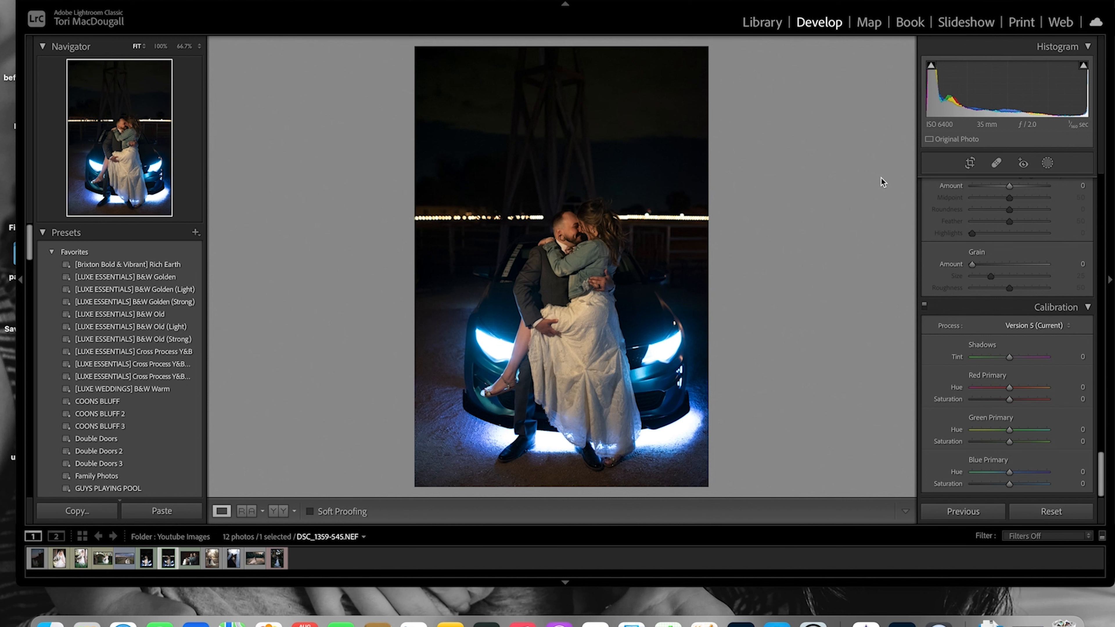
Set the Basic panel's Contrast to +52, Shadows to +42 and Clarity to +19
{"action": "scroll", "coordinate": [1080, 197], "scroll_direction": "up", "scroll_amount": 10}
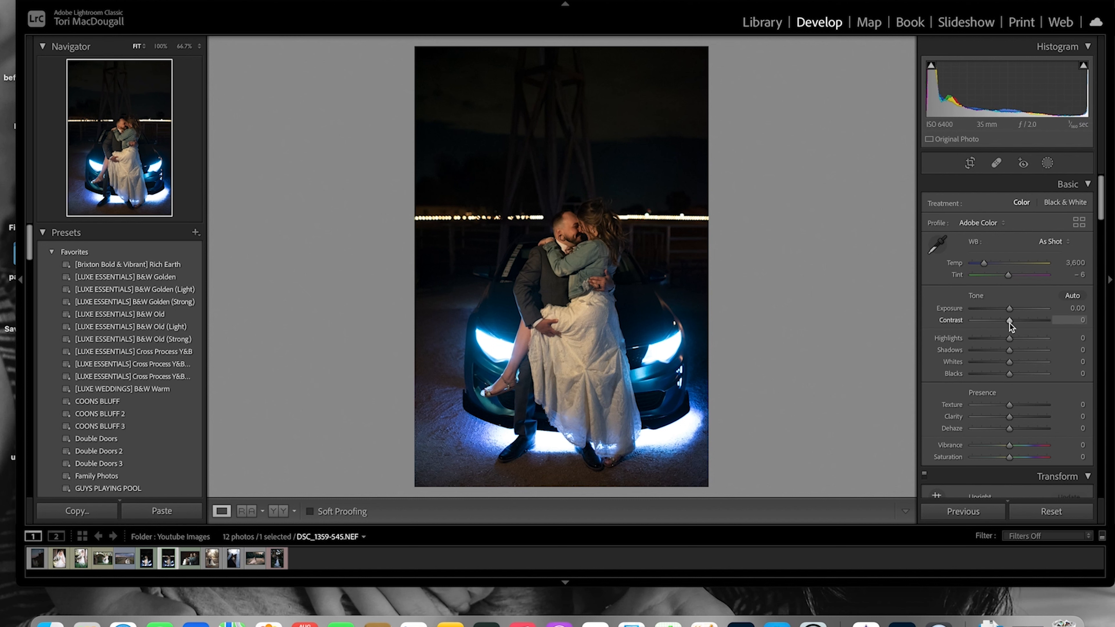
{"action": "left_click_drag", "start_coordinate": [1009, 323], "coordinate": [1030, 322]}
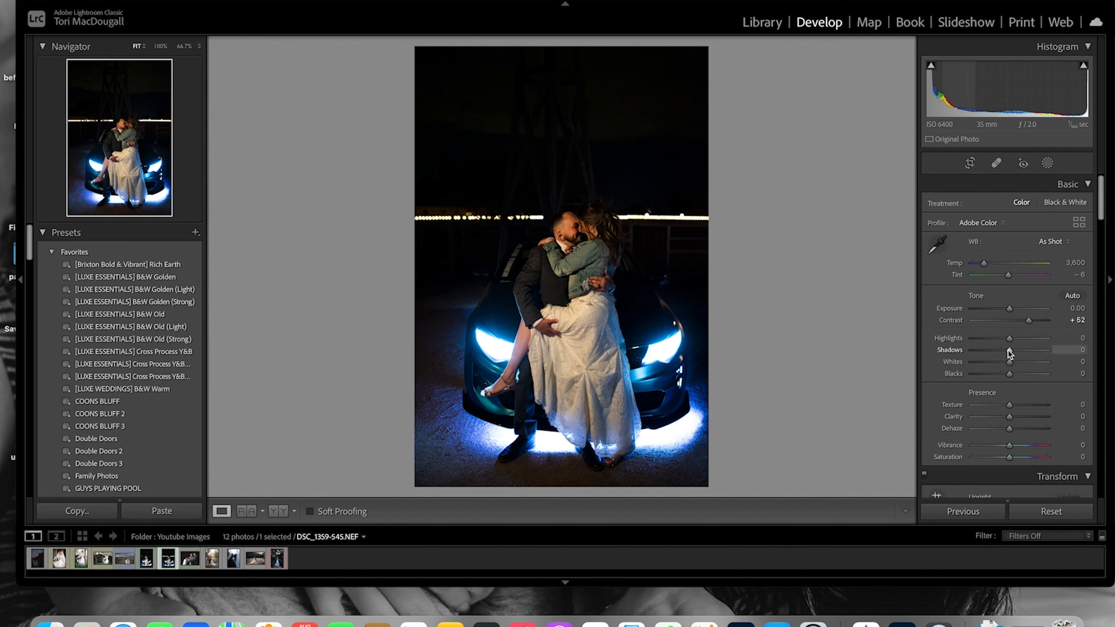
{"action": "left_click_drag", "start_coordinate": [1009, 352], "coordinate": [1024, 353]}
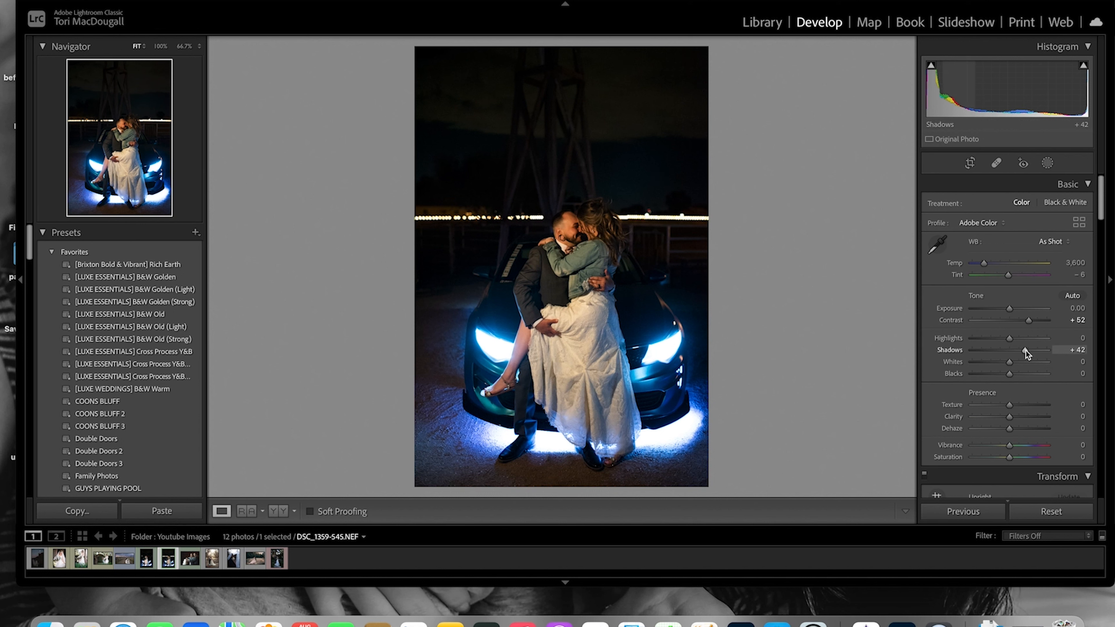
{"action": "left_click_drag", "start_coordinate": [1010, 417], "coordinate": [1016, 417]}
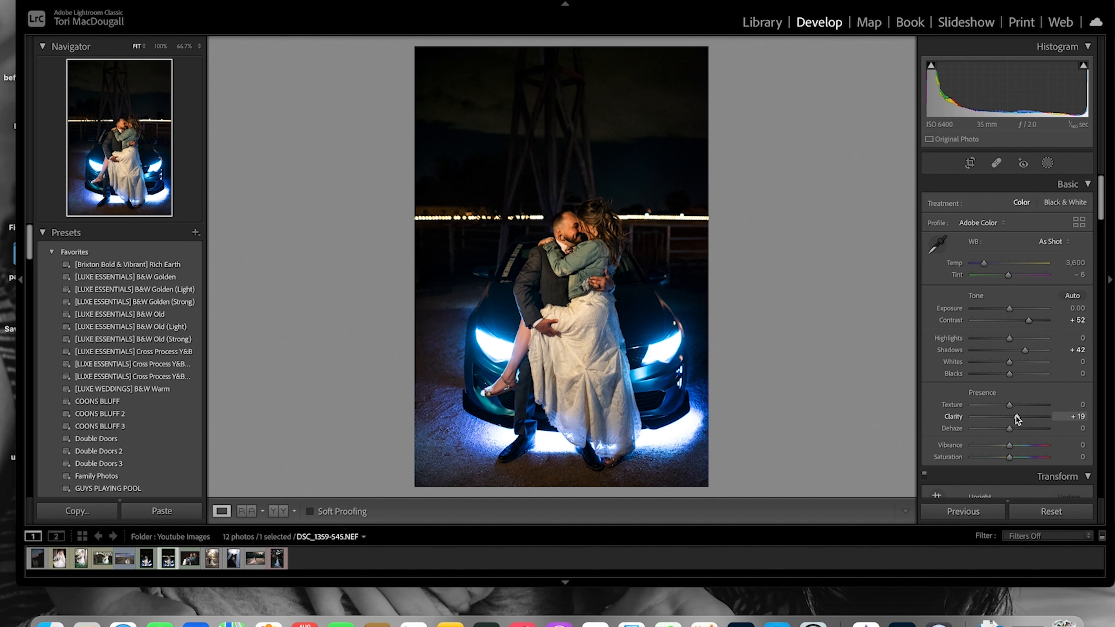
Lift the tone curve's black point to an output of 24 for faded blacks
{"action": "scroll", "coordinate": [1016, 417], "scroll_direction": "down", "scroll_amount": 10}
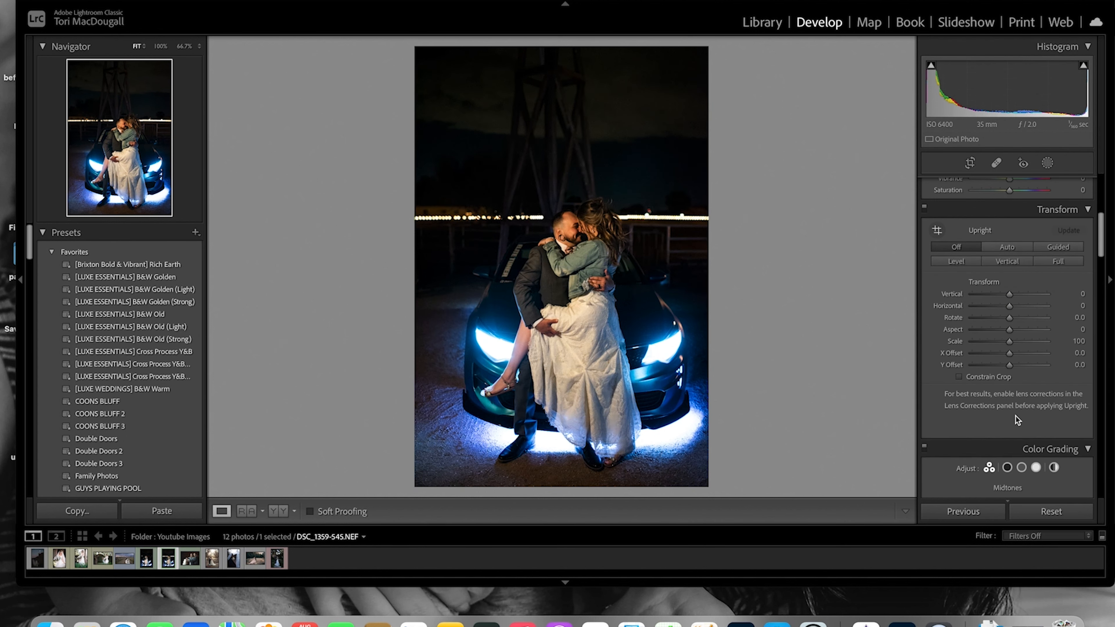
{"action": "scroll", "coordinate": [1016, 417], "scroll_direction": "down", "scroll_amount": 5}
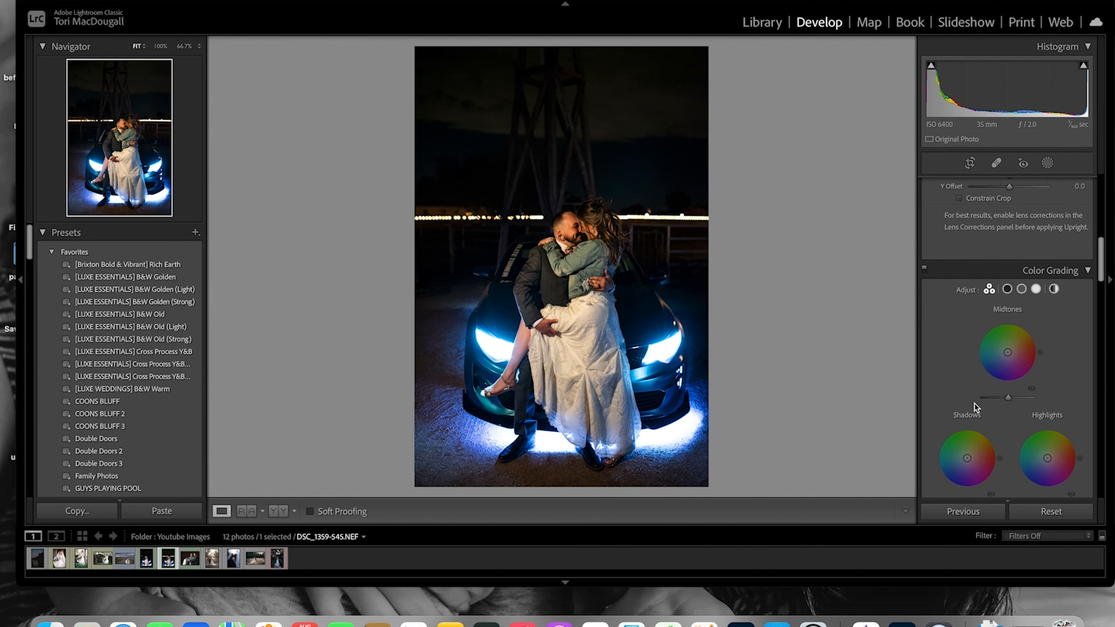
{"action": "scroll", "coordinate": [975, 404], "scroll_direction": "down", "scroll_amount": 5}
{"action": "scroll", "coordinate": [973, 403], "scroll_direction": "down", "scroll_amount": 4}
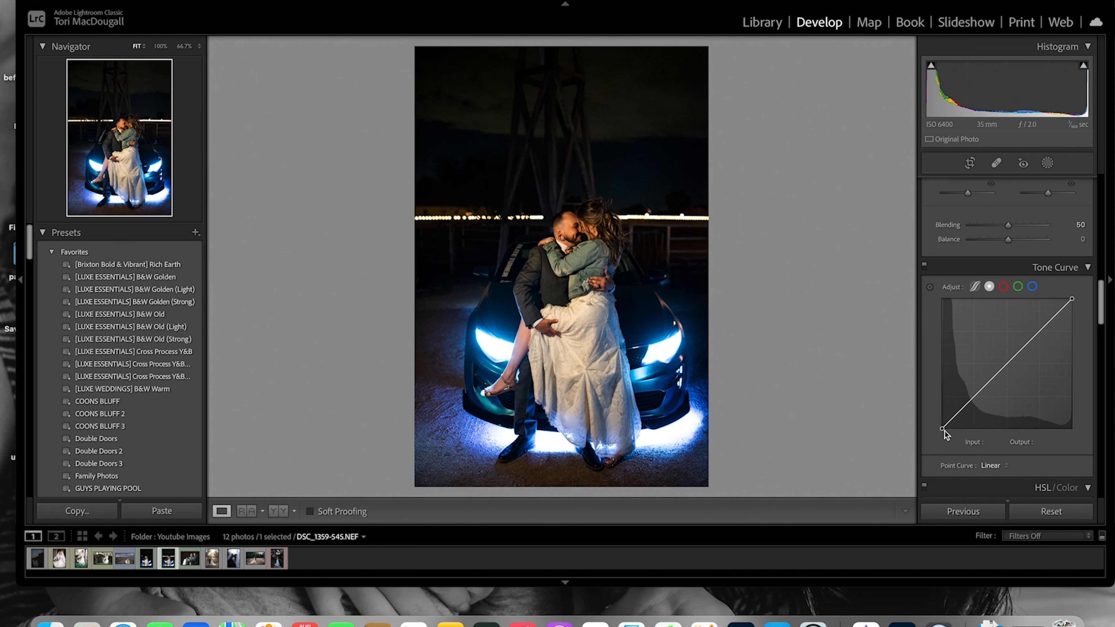
{"action": "left_click_drag", "start_coordinate": [942, 429], "coordinate": [942, 418]}
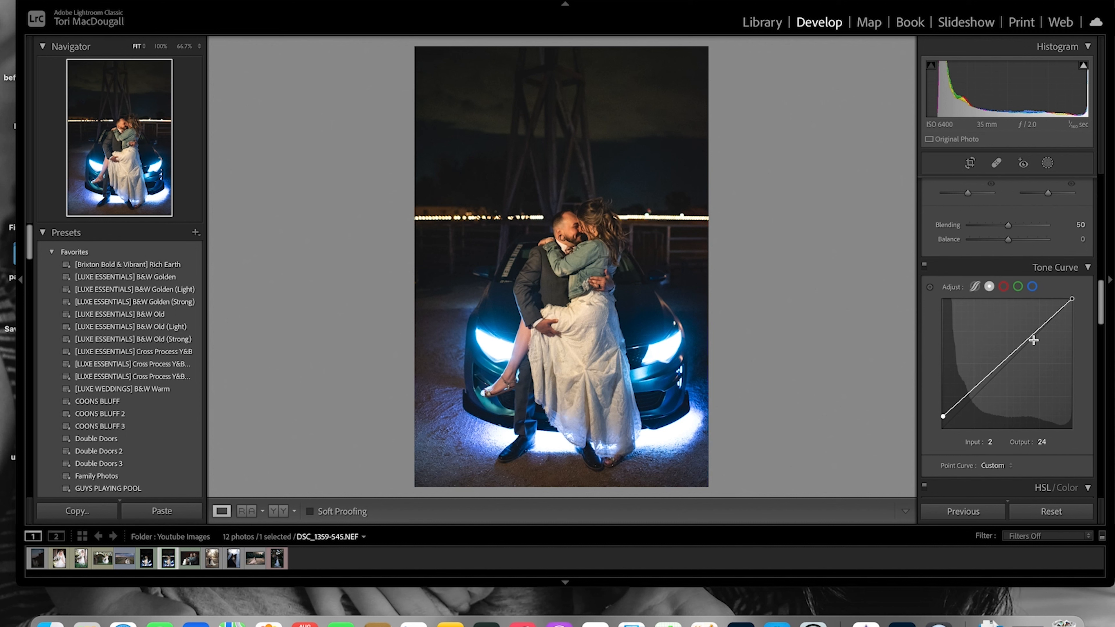
Set the HSL saturation of red to -88 and green to +38
{"action": "scroll", "coordinate": [1034, 341], "scroll_direction": "down", "scroll_amount": 10}
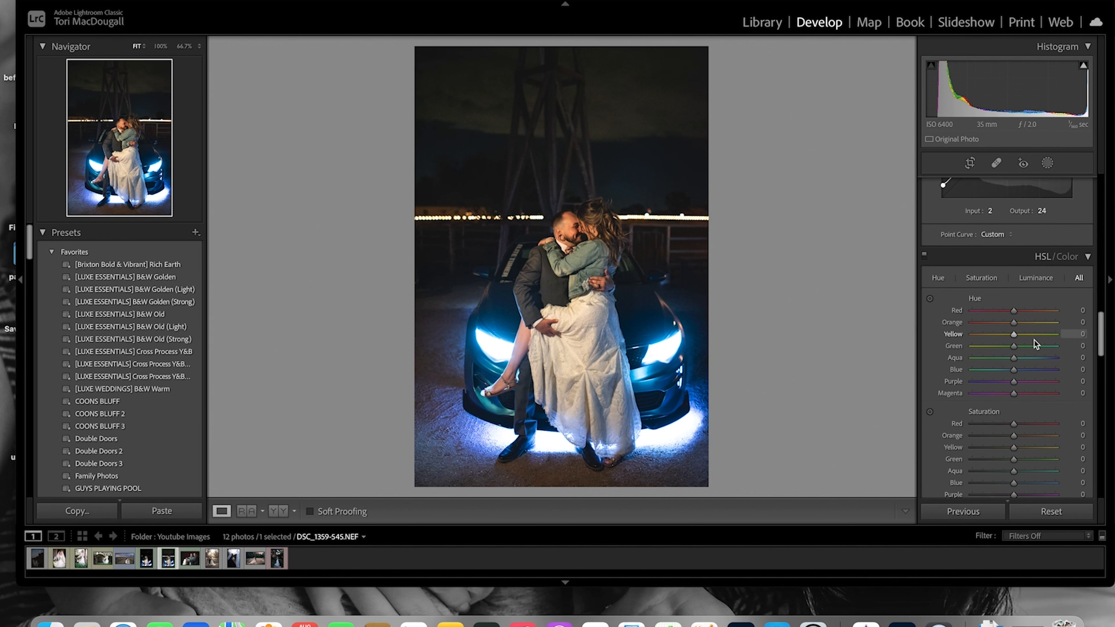
{"action": "scroll", "coordinate": [1033, 341], "scroll_direction": "down", "scroll_amount": 4}
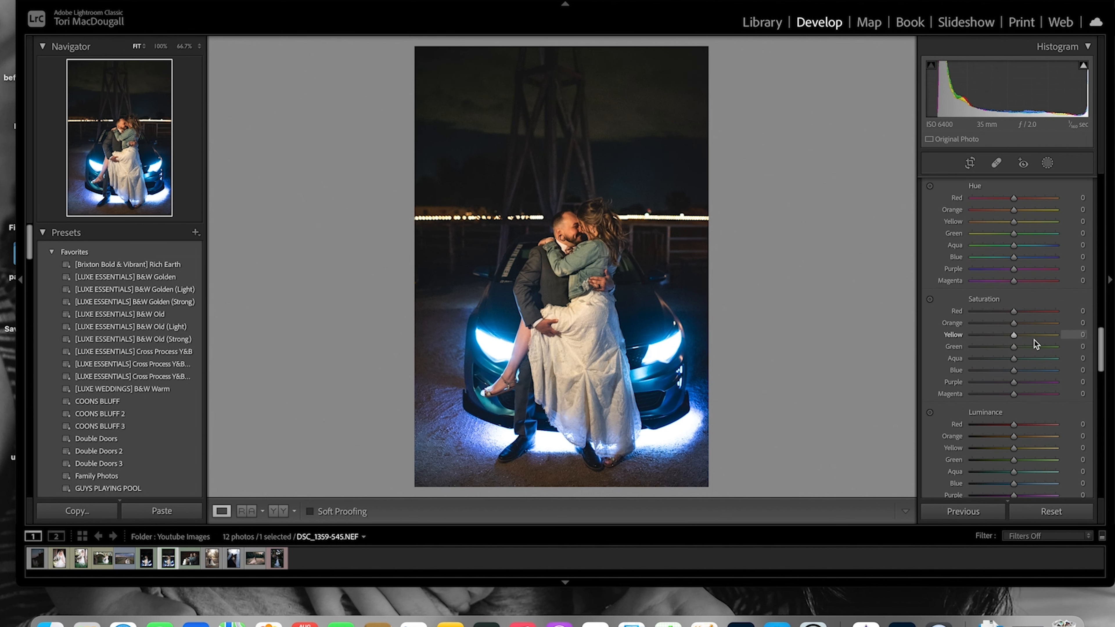
{"action": "scroll", "coordinate": [1033, 341], "scroll_direction": "down", "scroll_amount": 2}
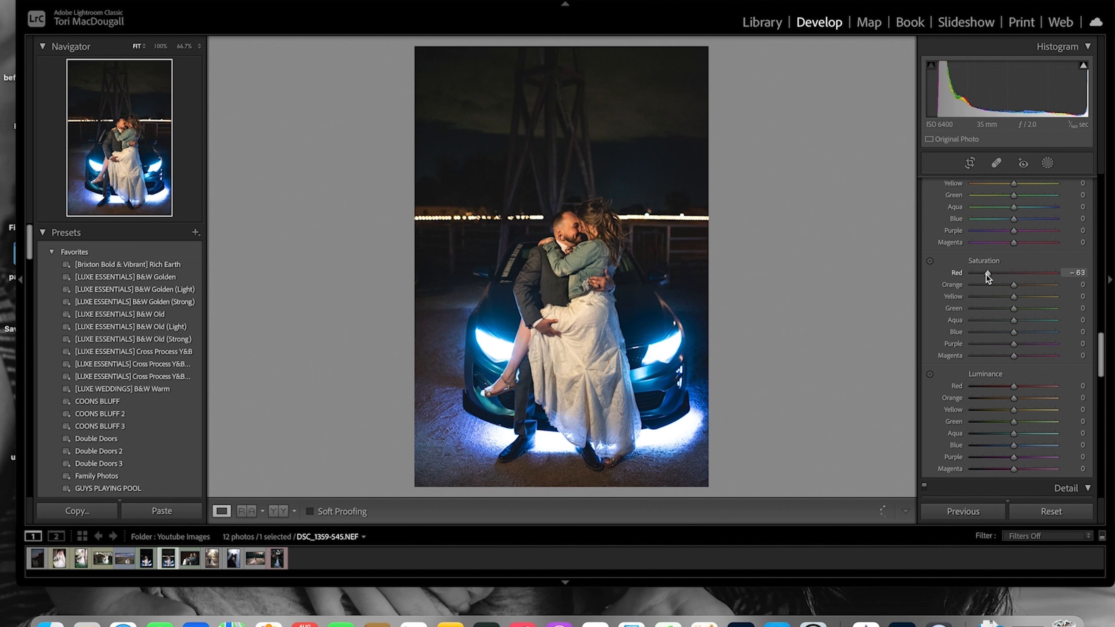
{"action": "left_click_drag", "start_coordinate": [979, 275], "coordinate": [978, 274]}
{"action": "left_click_drag", "start_coordinate": [1014, 308], "coordinate": [1029, 308]}
Shift the HSL hue of red, then green to +36 and aqua to +29
{"action": "scroll", "coordinate": [960, 406], "scroll_direction": "up", "scroll_amount": 5}
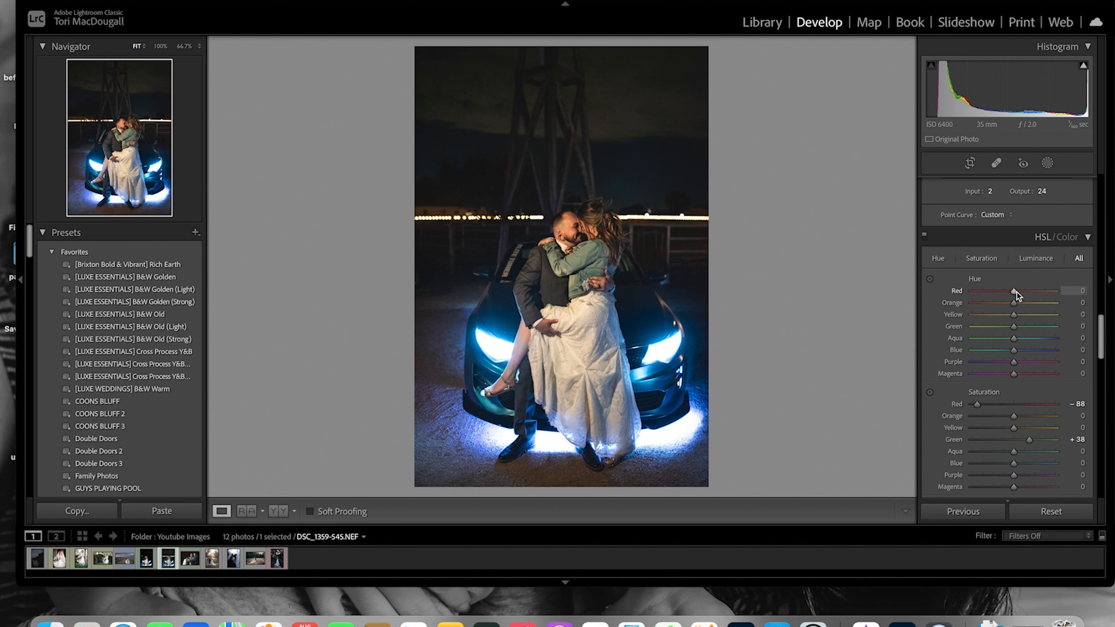
{"action": "left_click_drag", "start_coordinate": [1016, 293], "coordinate": [1031, 292]}
{"action": "left_click_drag", "start_coordinate": [1014, 328], "coordinate": [1030, 330]}
{"action": "left_click_drag", "start_coordinate": [1015, 339], "coordinate": [1028, 344]}
Set green luminance to +14 and blue saturation to +13, and nudge orange luminance up
{"action": "scroll", "coordinate": [1012, 397], "scroll_direction": "down", "scroll_amount": 5}
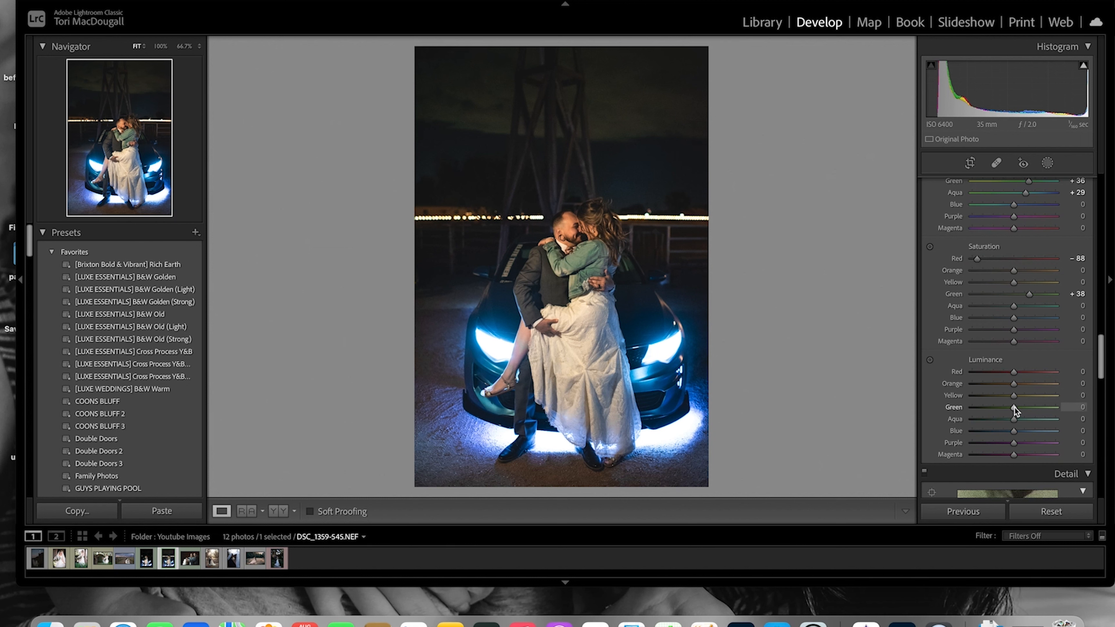
{"action": "left_click_drag", "start_coordinate": [1014, 408], "coordinate": [1021, 407]}
{"action": "left_click_drag", "start_coordinate": [1014, 317], "coordinate": [990, 321]}
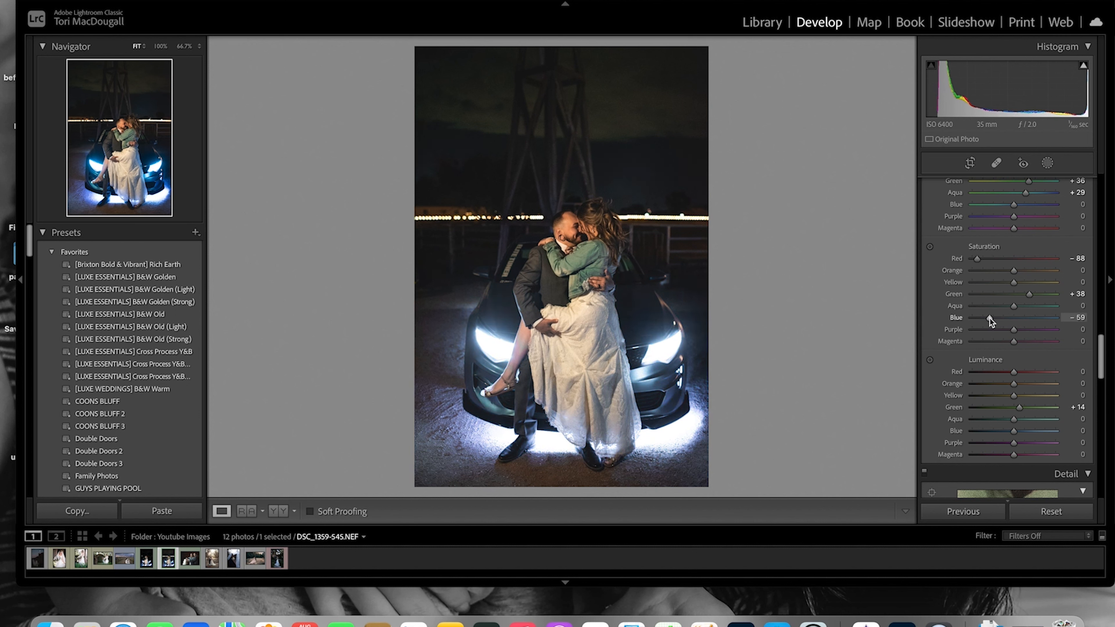
{"action": "left_click_drag", "start_coordinate": [989, 319], "coordinate": [1020, 324]}
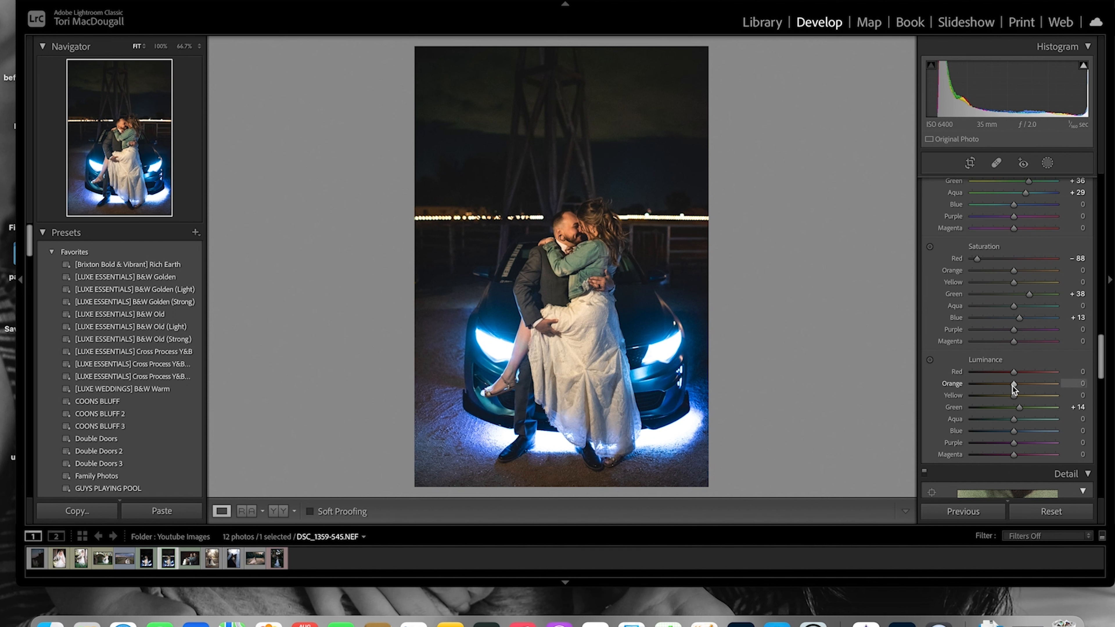
{"action": "left_click_drag", "start_coordinate": [1013, 386], "coordinate": [1018, 385]}
{"action": "left_click_drag", "start_coordinate": [1099, 349], "coordinate": [1088, 445]}
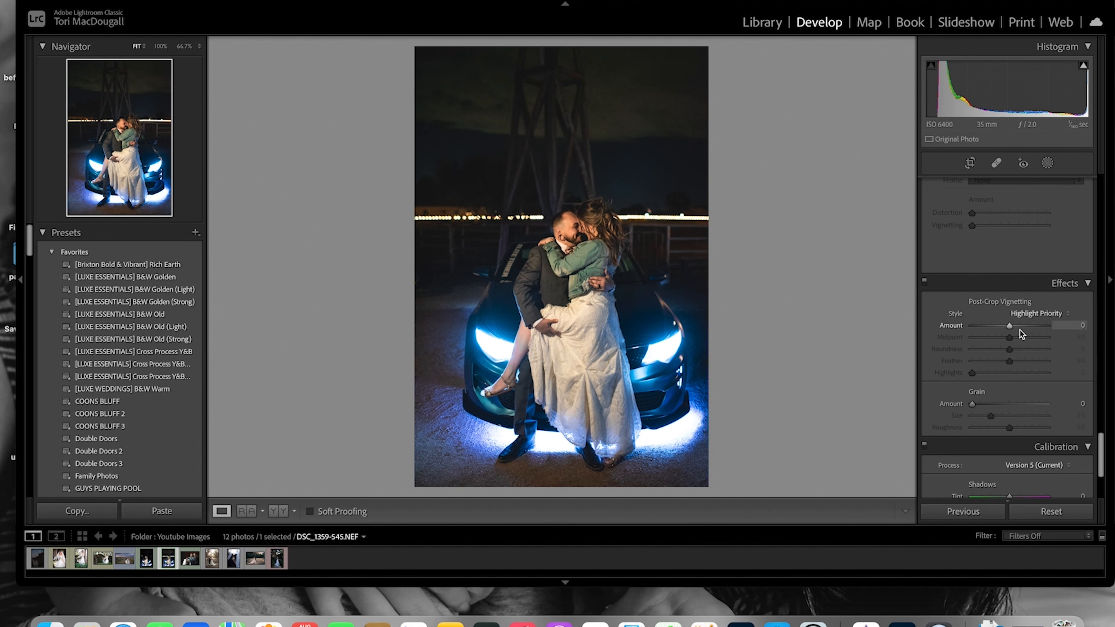
{"action": "left_click_drag", "start_coordinate": [1009, 328], "coordinate": [1000, 326]}
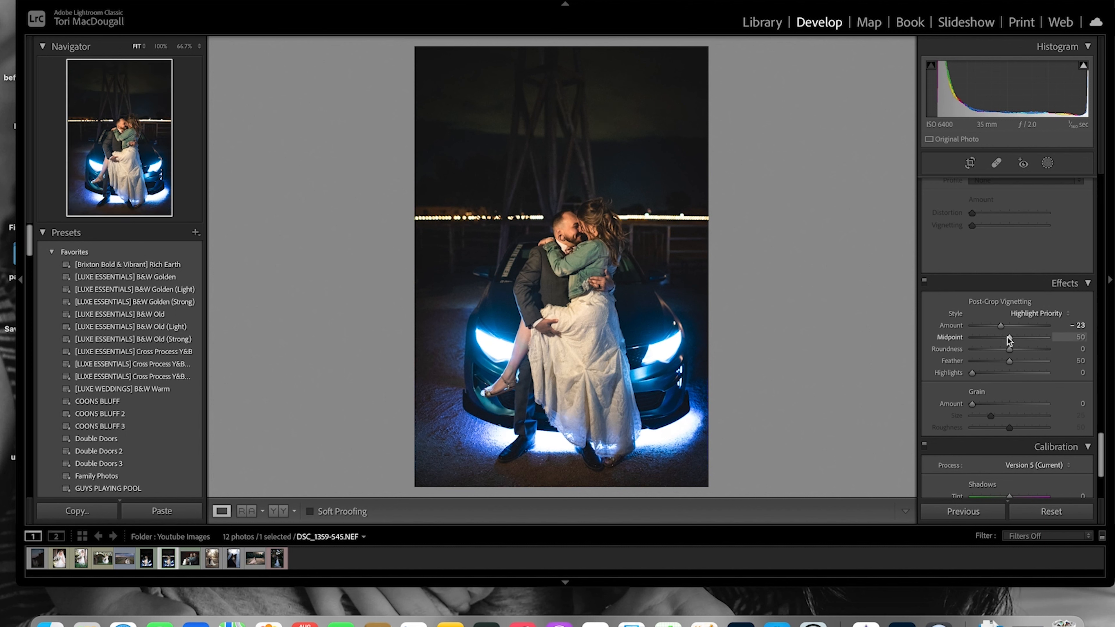
{"action": "left_click_drag", "start_coordinate": [1008, 337], "coordinate": [1041, 340]}
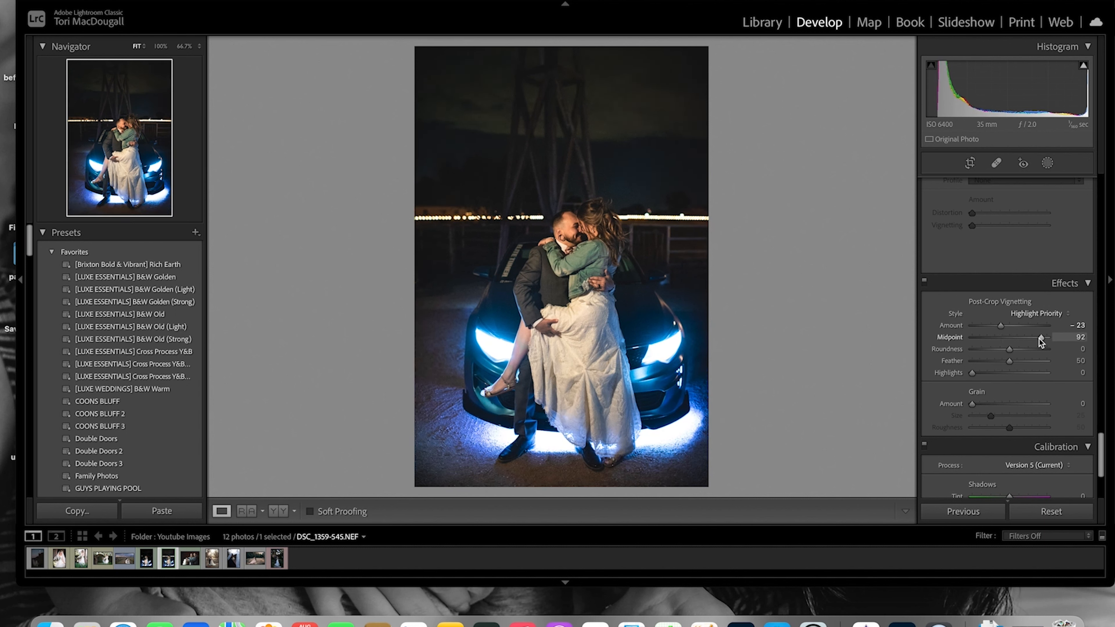
{"action": "double_click", "coordinate": [947, 325]}
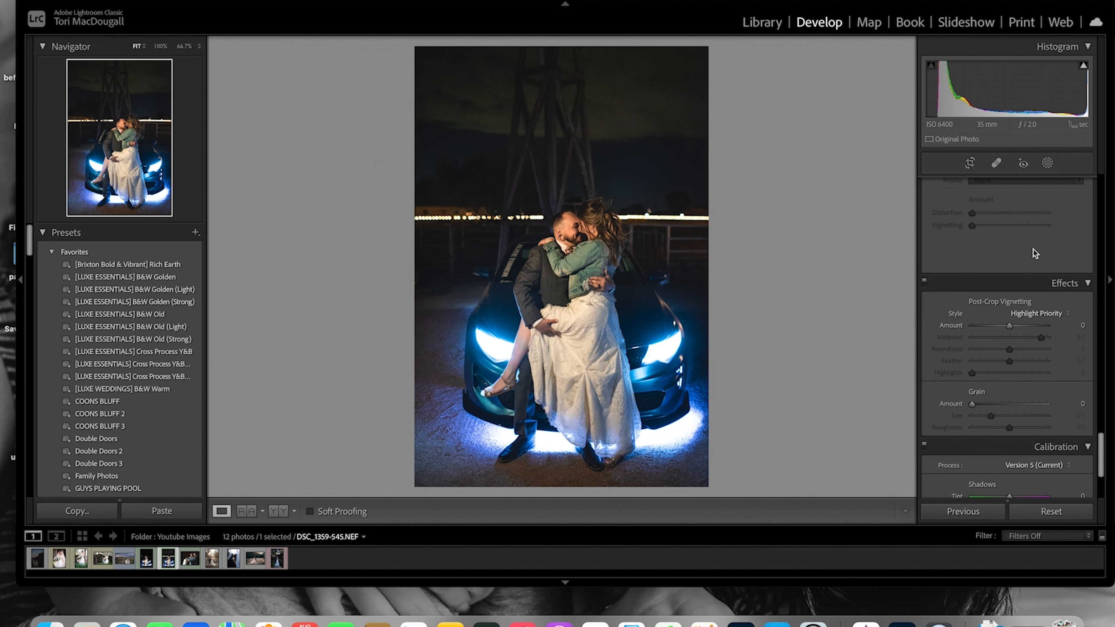
Start a Brush mask with the Clarity effect and paint over the bride's dress at brush size 10
{"action": "left_click", "coordinate": [1097, 449]}
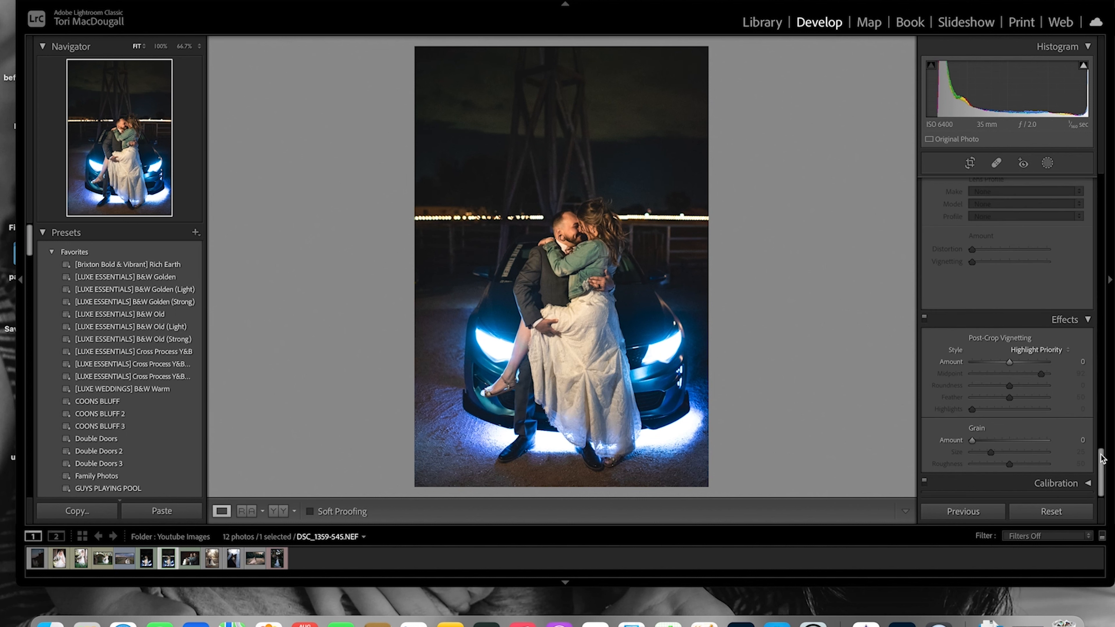
{"action": "left_click_drag", "start_coordinate": [1101, 458], "coordinate": [1112, 168]}
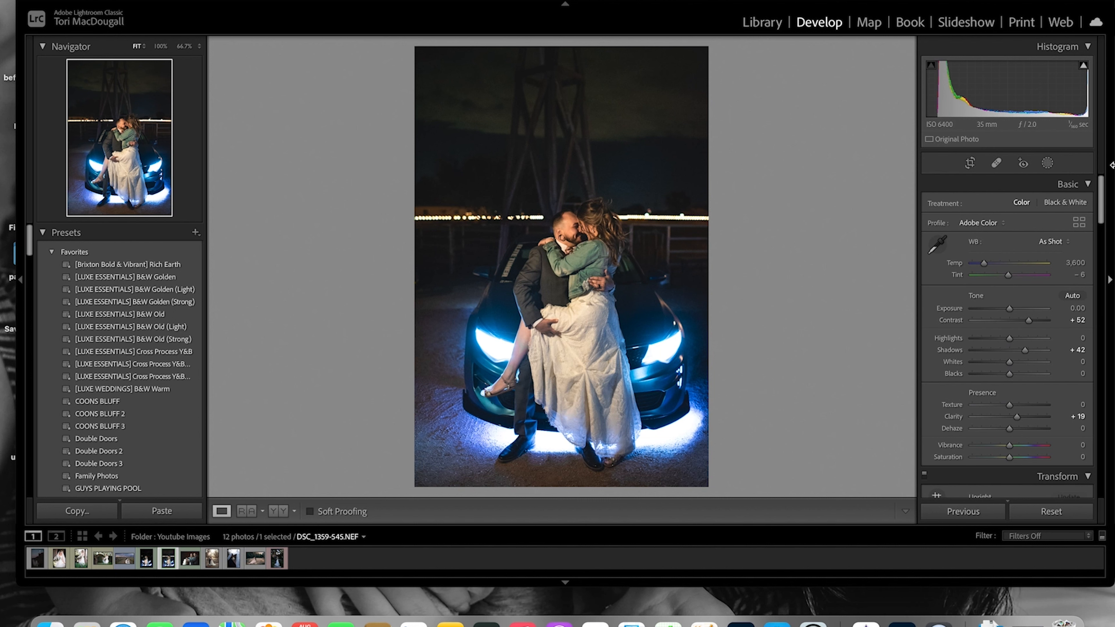
{"action": "left_click", "coordinate": [1047, 163]}
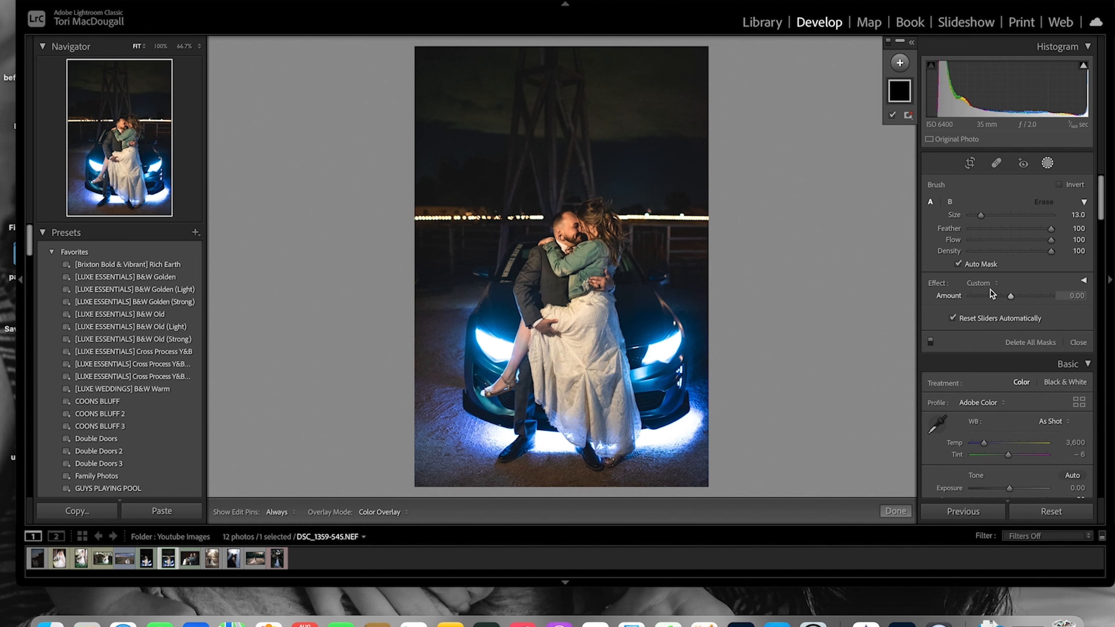
{"action": "left_click", "coordinate": [996, 283]}
{"action": "left_click", "coordinate": [985, 427]}
{"action": "scroll", "coordinate": [588, 308], "scroll_direction": "up", "scroll_amount": 8}
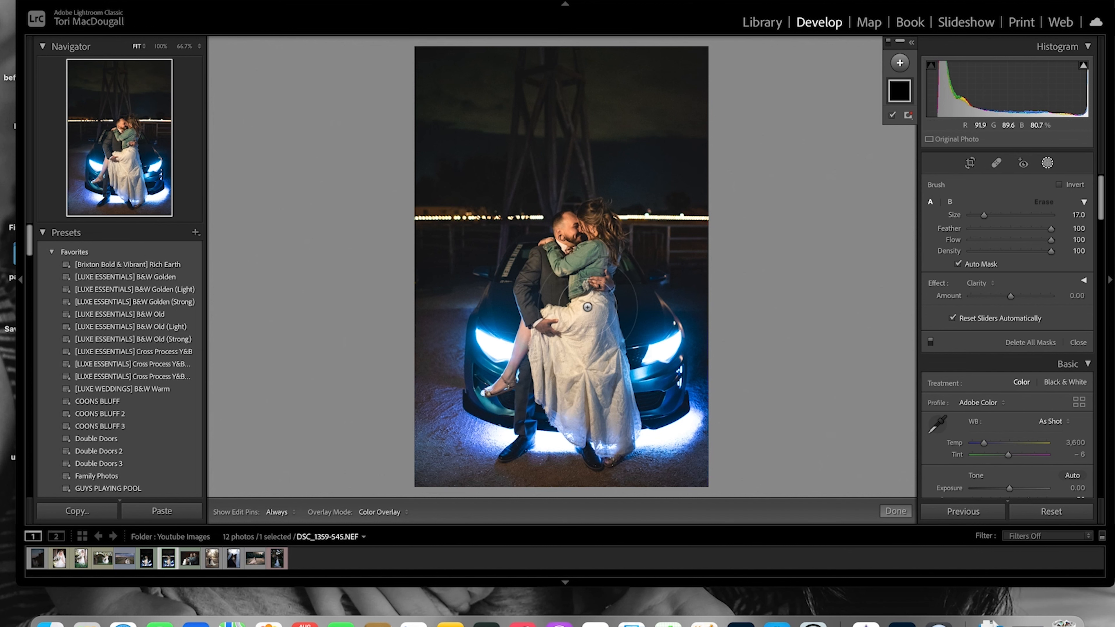
{"action": "scroll", "coordinate": [587, 307], "scroll_direction": "down", "scroll_amount": 11}
{"action": "mouse_move", "coordinate": [587, 307]}
{"action": "left_mouse_down"}
{"action": "mouse_move", "coordinate": [551, 317]}
{"action": "mouse_move", "coordinate": [600, 320]}
{"action": "mouse_move", "coordinate": [559, 340]}
{"action": "left_mouse_up"}
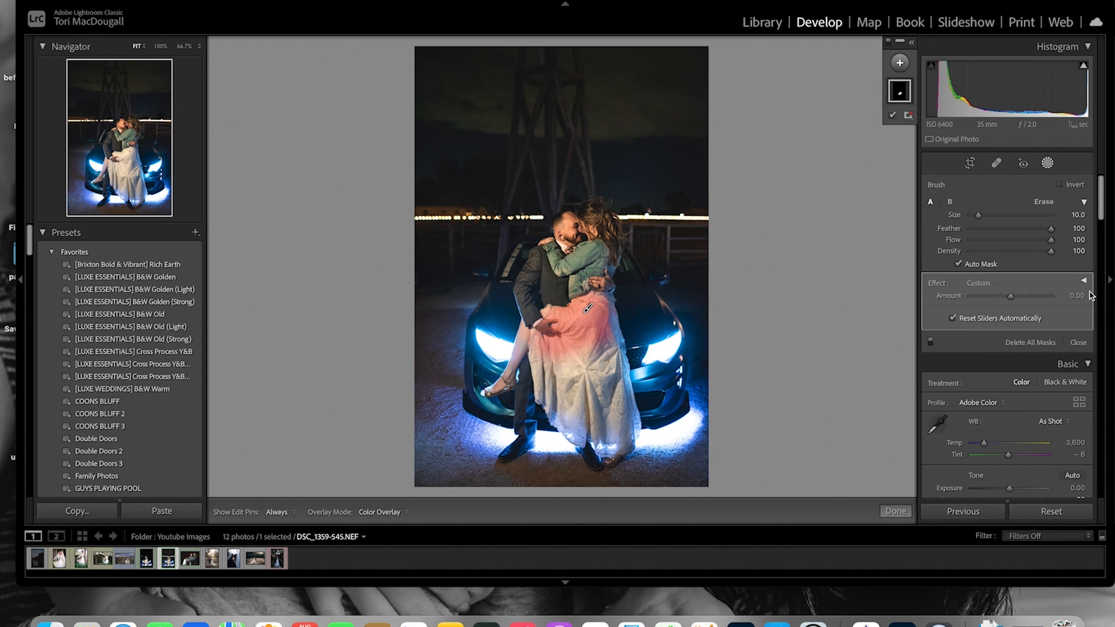
Set the brush mask's Clarity to 55
{"action": "left_click", "coordinate": [1084, 282]}
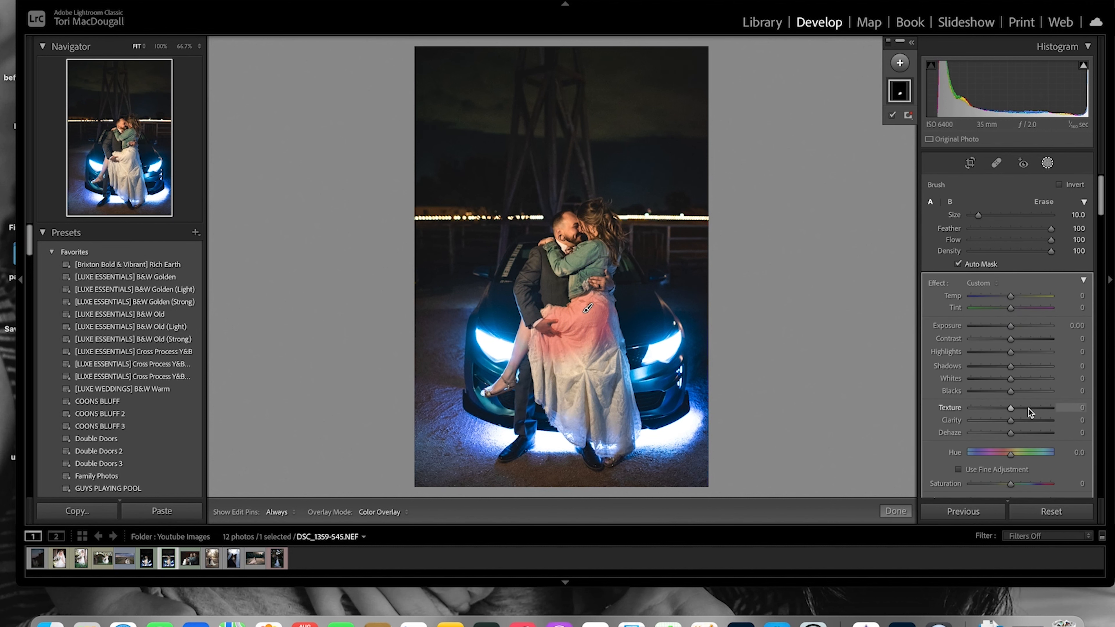
{"action": "left_click", "coordinate": [990, 285]}
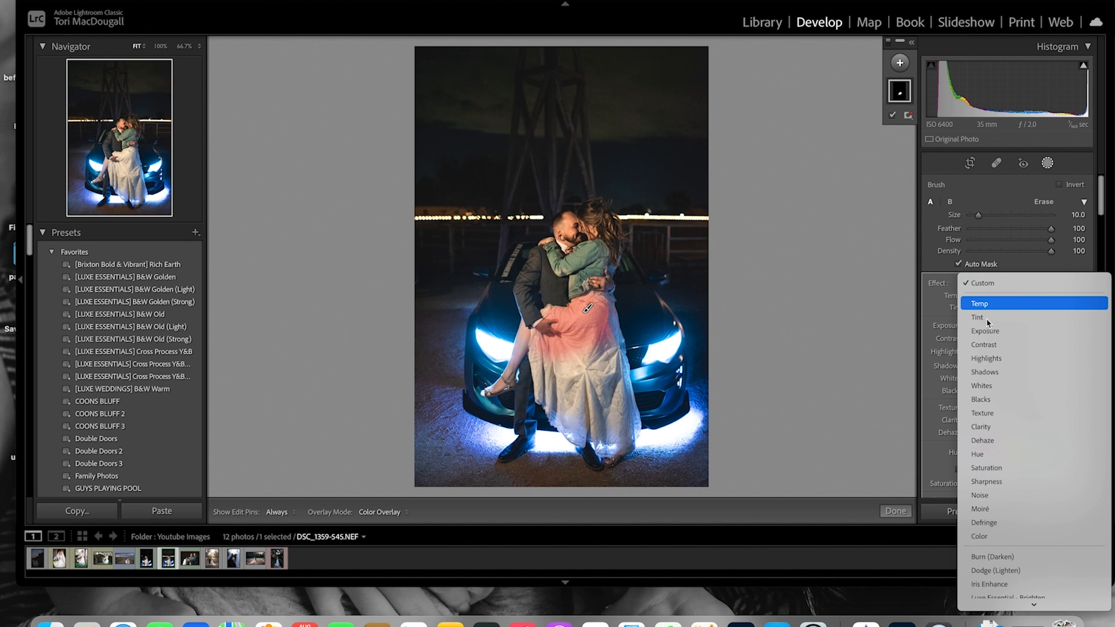
{"action": "left_click", "coordinate": [980, 426]}
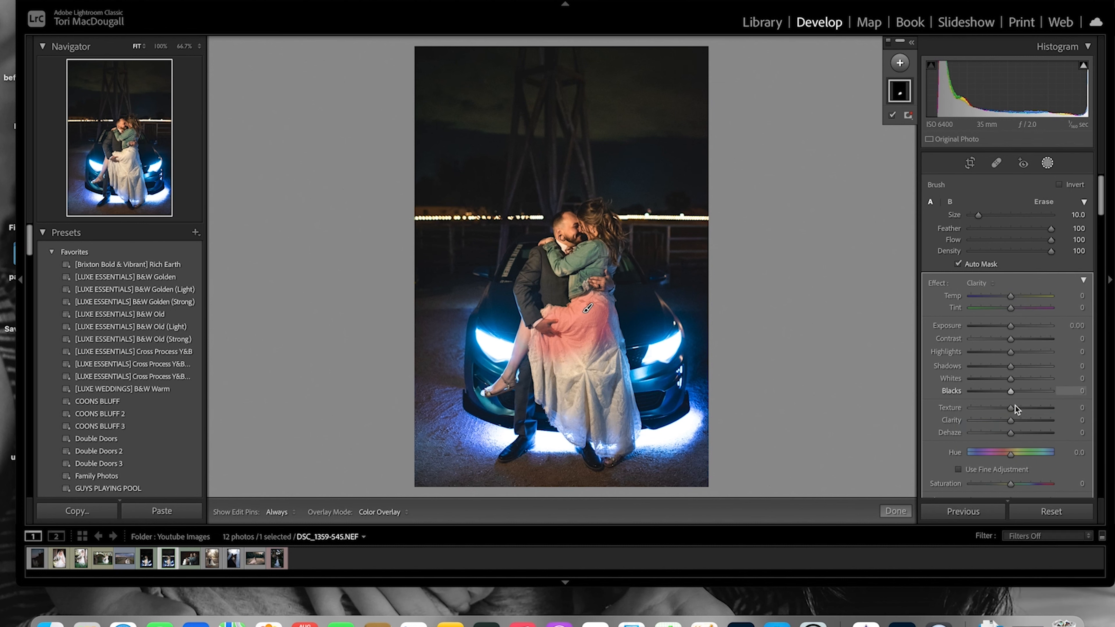
{"action": "left_click_drag", "start_coordinate": [1011, 422], "coordinate": [1016, 419]}
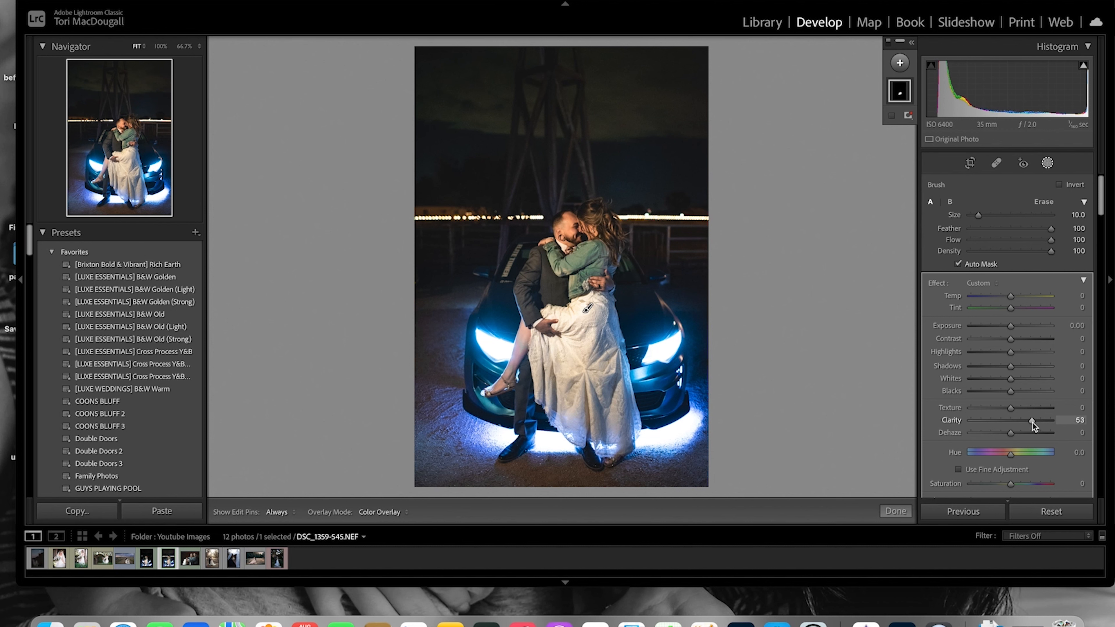
Paint more of the lower dress into the clarity mask and reduce the brush size to 8
{"action": "key", "text": "h"}
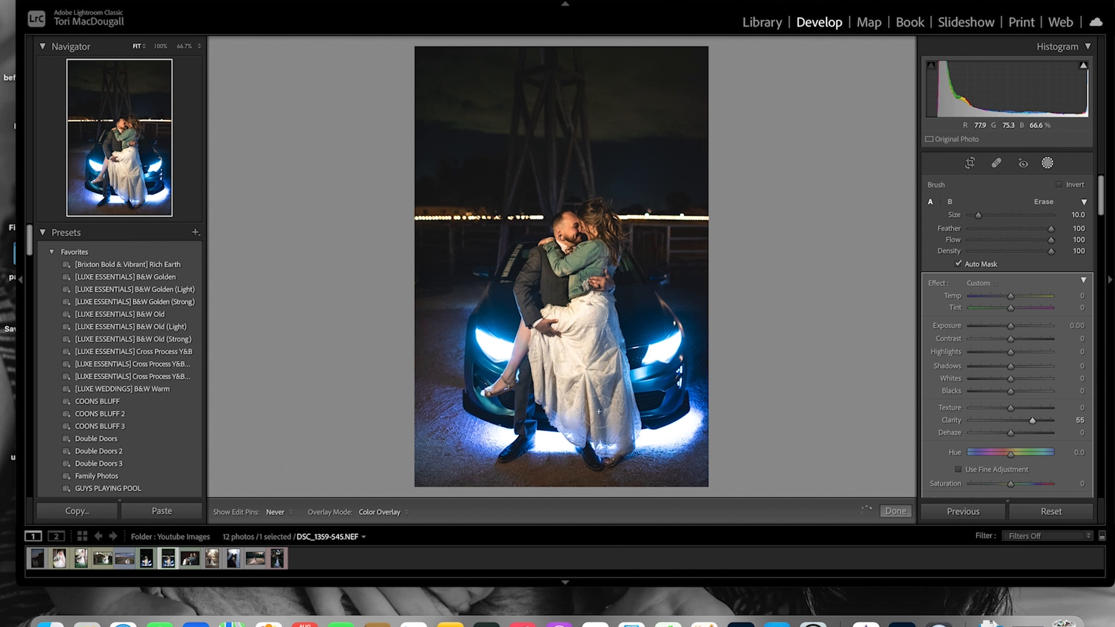
{"action": "left_click_drag", "start_coordinate": [601, 415], "coordinate": [612, 426]}
{"action": "scroll", "coordinate": [587, 359], "scroll_direction": "down", "scroll_amount": 4}
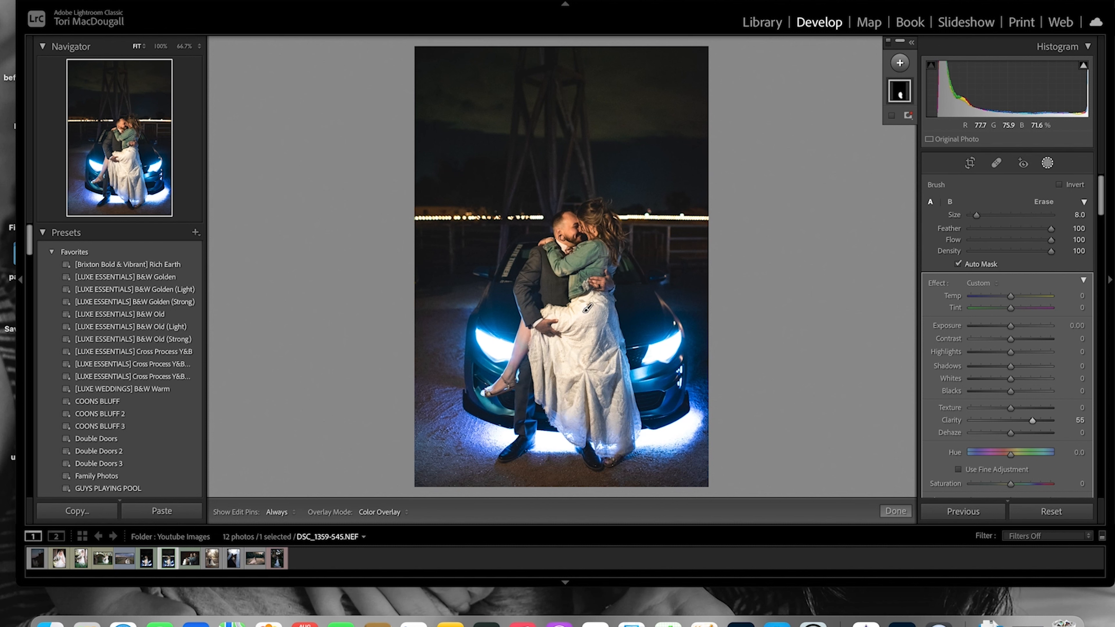
{"action": "key", "text": "h"}
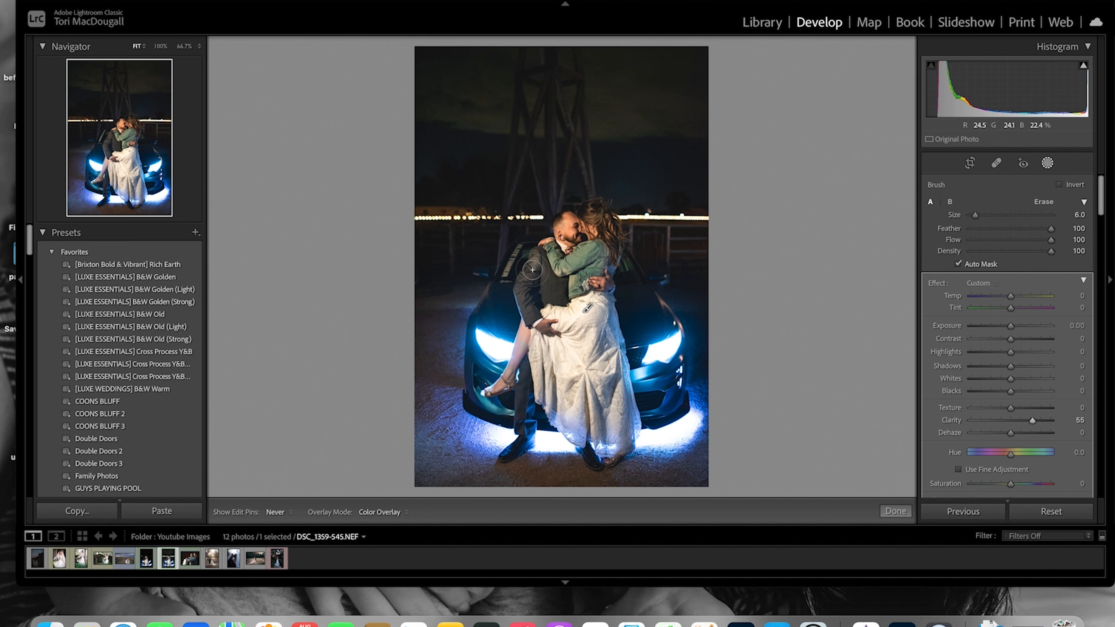
Extend the clarity mask over the groom's suit, resizing the brush down to 4
{"action": "mouse_move", "coordinate": [522, 285]}
{"action": "left_mouse_down"}
{"action": "mouse_move", "coordinate": [545, 255]}
{"action": "mouse_move", "coordinate": [527, 311]}
{"action": "mouse_move", "coordinate": [543, 268]}
{"action": "mouse_move", "coordinate": [555, 297]}
{"action": "mouse_move", "coordinate": [541, 260]}
{"action": "left_mouse_up"}
{"action": "key", "text": "]"}
{"action": "mouse_move", "coordinate": [499, 311]}
{"action": "left_mouse_down"}
{"action": "mouse_move", "coordinate": [509, 339]}
{"action": "mouse_move", "coordinate": [483, 322]}
{"action": "mouse_move", "coordinate": [472, 360]}
{"action": "mouse_move", "coordinate": [498, 371]}
{"action": "mouse_move", "coordinate": [494, 349]}
{"action": "left_mouse_up"}
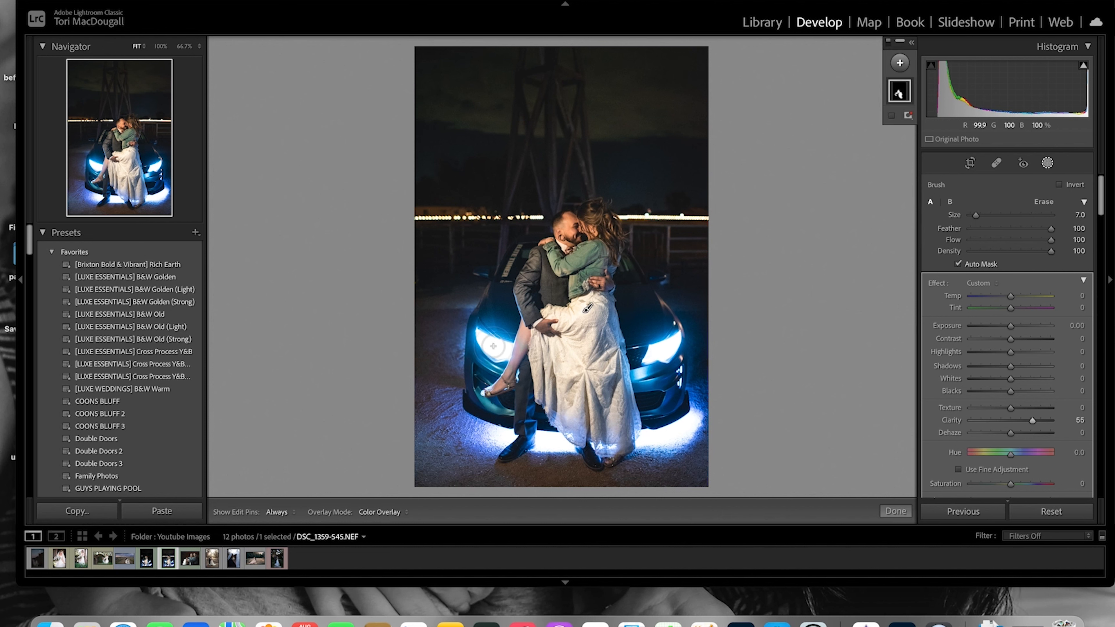
{"action": "key", "text": "bracketleft"}
{"action": "key", "text": "bracketleft"}
{"action": "key", "text": "bracketleft"}
{"action": "key", "text": "h"}
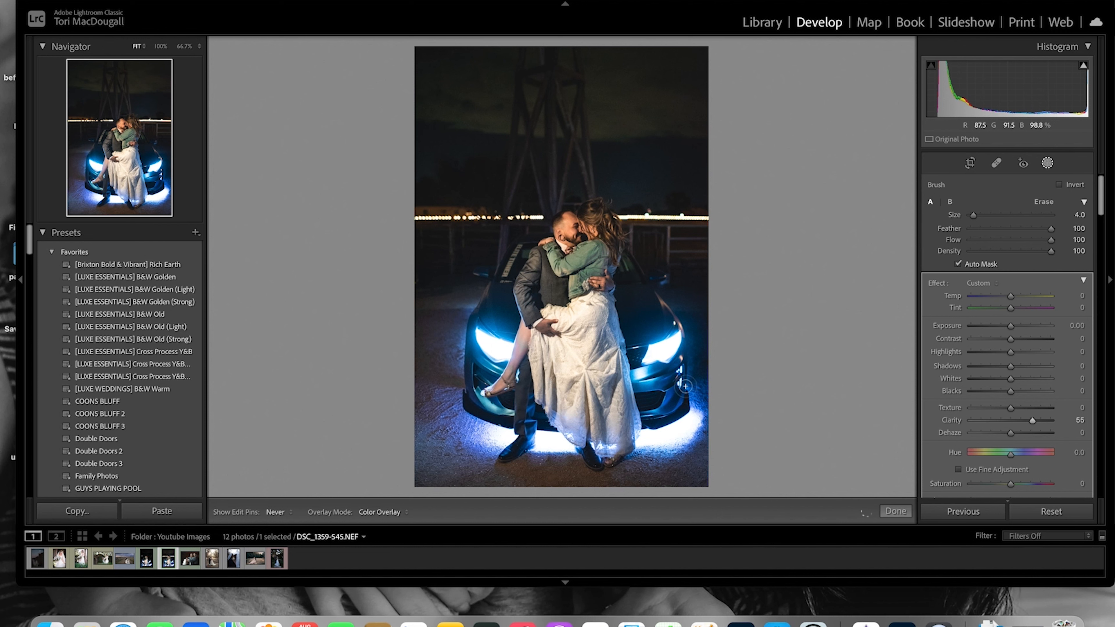
Brush the clarity mask over the car's hood and headlights, raising the brush size to 8
{"action": "left_click_drag", "start_coordinate": [686, 386], "coordinate": [682, 380]}
{"action": "scroll", "coordinate": [650, 323], "scroll_direction": "up", "scroll_amount": 1}
{"action": "mouse_move", "coordinate": [641, 296]}
{"action": "left_mouse_down"}
{"action": "mouse_move", "coordinate": [627, 304]}
{"action": "mouse_move", "coordinate": [634, 327]}
{"action": "mouse_move", "coordinate": [670, 324]}
{"action": "mouse_move", "coordinate": [655, 322]}
{"action": "left_mouse_up"}
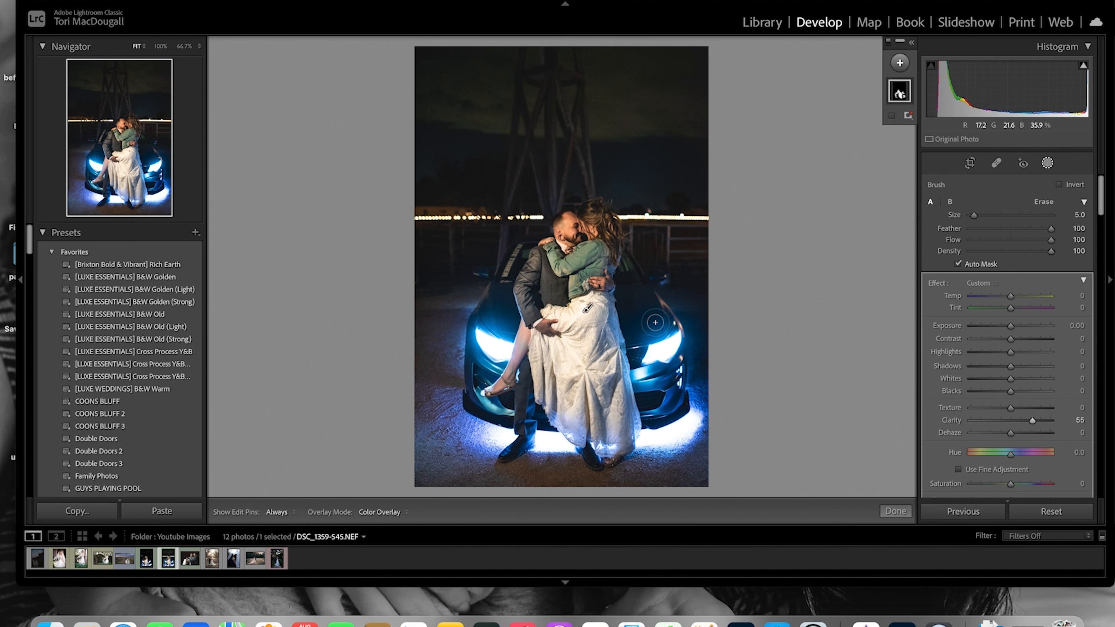
{"action": "scroll", "coordinate": [697, 393], "scroll_direction": "up", "scroll_amount": 3}
{"action": "mouse_move", "coordinate": [700, 401]}
{"action": "left_mouse_down"}
{"action": "mouse_move", "coordinate": [707, 428]}
{"action": "mouse_move", "coordinate": [666, 468]}
{"action": "mouse_move", "coordinate": [652, 466]}
{"action": "left_mouse_up"}
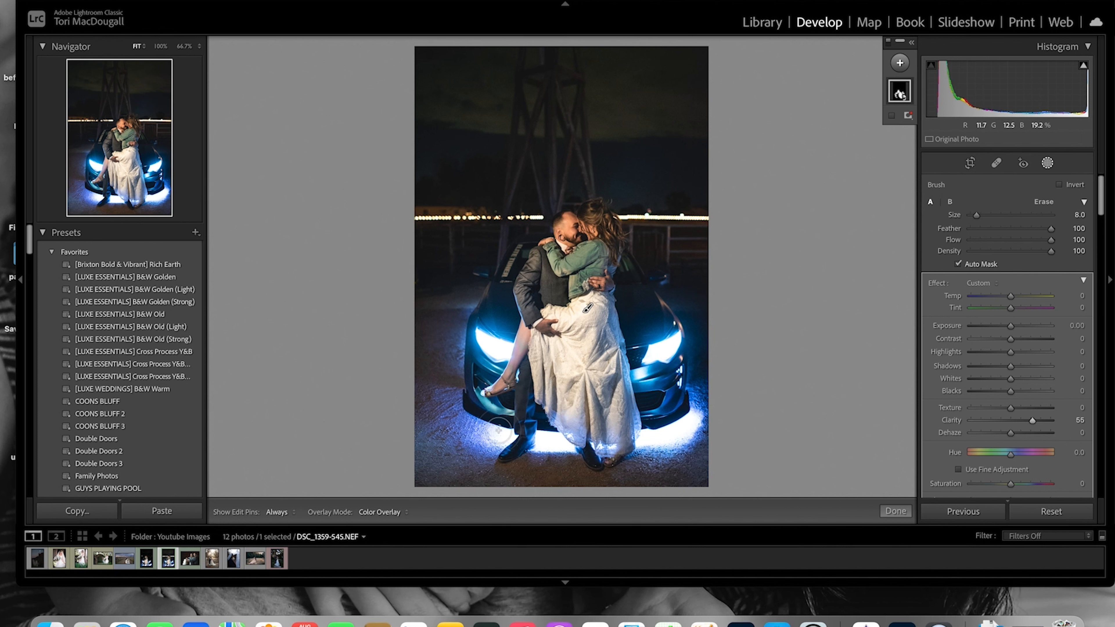
Brush more clarity over the dress, groom and the bride's hair, reducing the brush size to about 5
{"action": "mouse_move", "coordinate": [452, 415]}
{"action": "left_mouse_down"}
{"action": "mouse_move", "coordinate": [418, 418]}
{"action": "mouse_move", "coordinate": [435, 431]}
{"action": "mouse_move", "coordinate": [472, 414]}
{"action": "mouse_move", "coordinate": [438, 446]}
{"action": "mouse_move", "coordinate": [456, 452]}
{"action": "mouse_move", "coordinate": [443, 475]}
{"action": "mouse_move", "coordinate": [480, 454]}
{"action": "mouse_move", "coordinate": [500, 480]}
{"action": "mouse_move", "coordinate": [571, 464]}
{"action": "mouse_move", "coordinate": [455, 488]}
{"action": "mouse_move", "coordinate": [426, 452]}
{"action": "mouse_move", "coordinate": [443, 406]}
{"action": "mouse_move", "coordinate": [415, 398]}
{"action": "left_mouse_up"}
{"action": "mouse_move", "coordinate": [445, 340]}
{"action": "left_mouse_down"}
{"action": "mouse_move", "coordinate": [430, 339]}
{"action": "mouse_move", "coordinate": [486, 359]}
{"action": "left_mouse_up"}
{"action": "scroll", "coordinate": [614, 235], "scroll_direction": "down", "scroll_amount": 4}
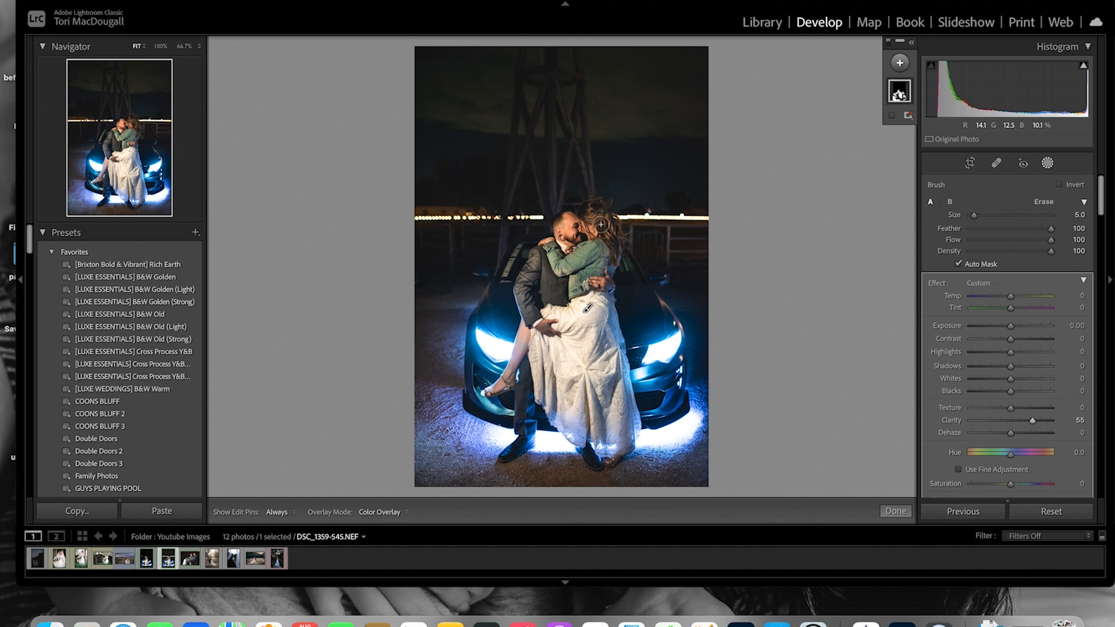
{"action": "mouse_move", "coordinate": [589, 211]}
{"action": "left_mouse_down"}
{"action": "mouse_move", "coordinate": [614, 242]}
{"action": "mouse_move", "coordinate": [632, 251]}
{"action": "mouse_move", "coordinate": [639, 241]}
{"action": "mouse_move", "coordinate": [628, 265]}
{"action": "left_mouse_up"}
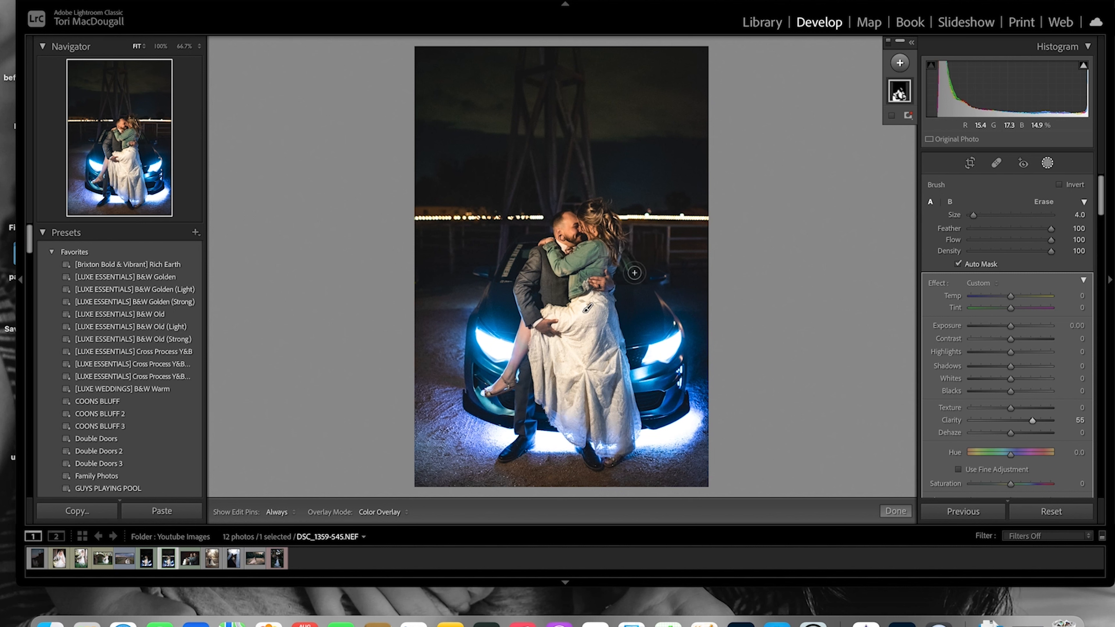
Toggle the edit pins and mask overlay to review the brushed clarity areas
{"action": "key", "text": "h"}
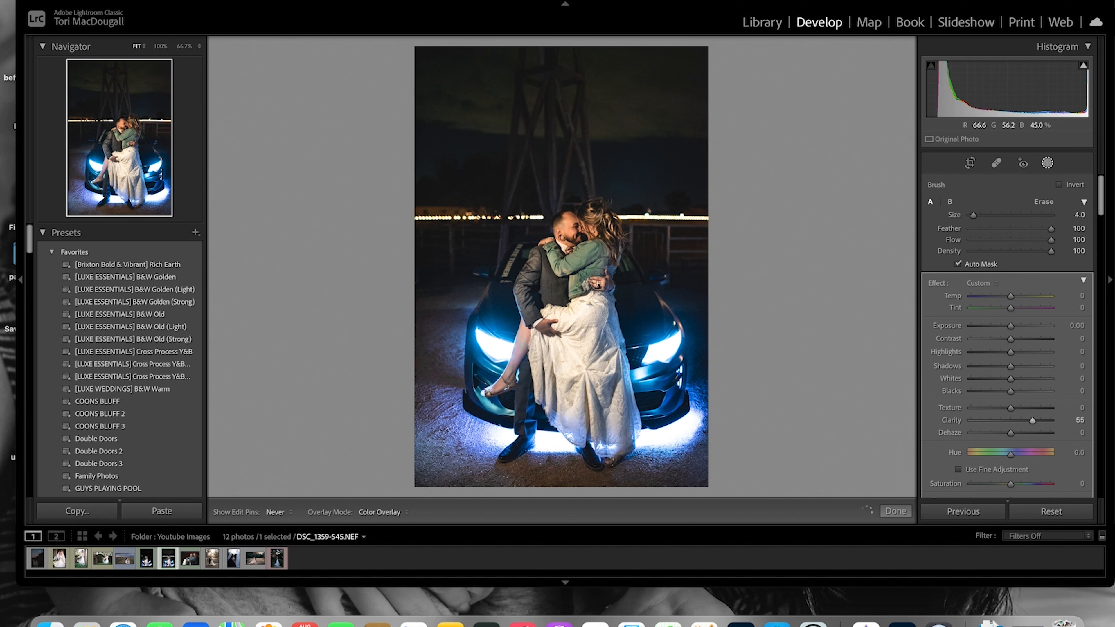
{"action": "key", "text": "h"}
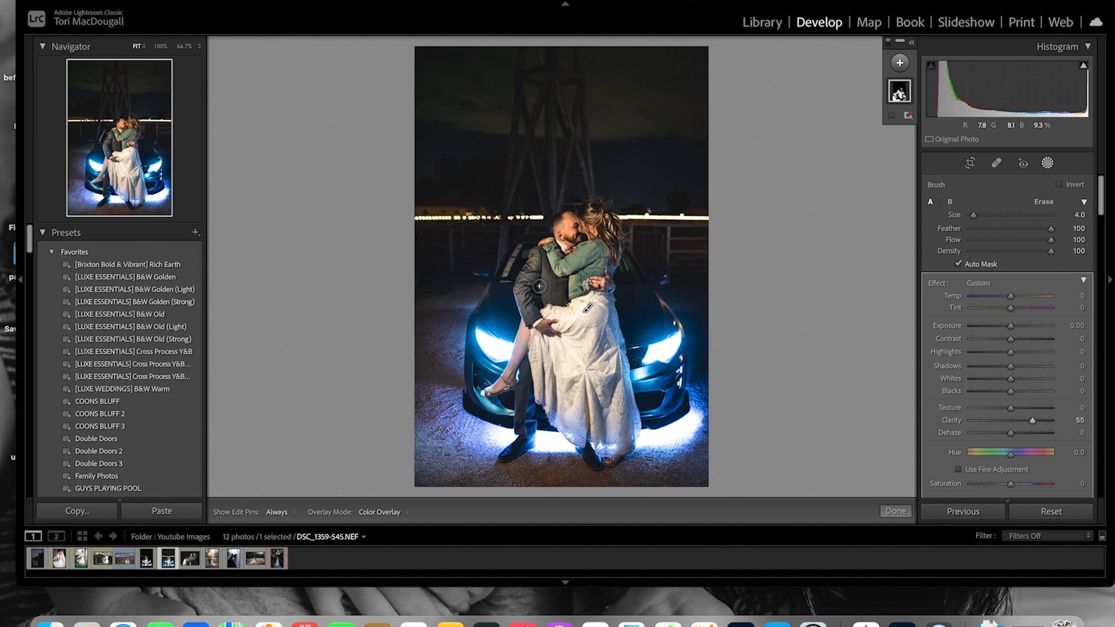
{"action": "key", "text": "o"}
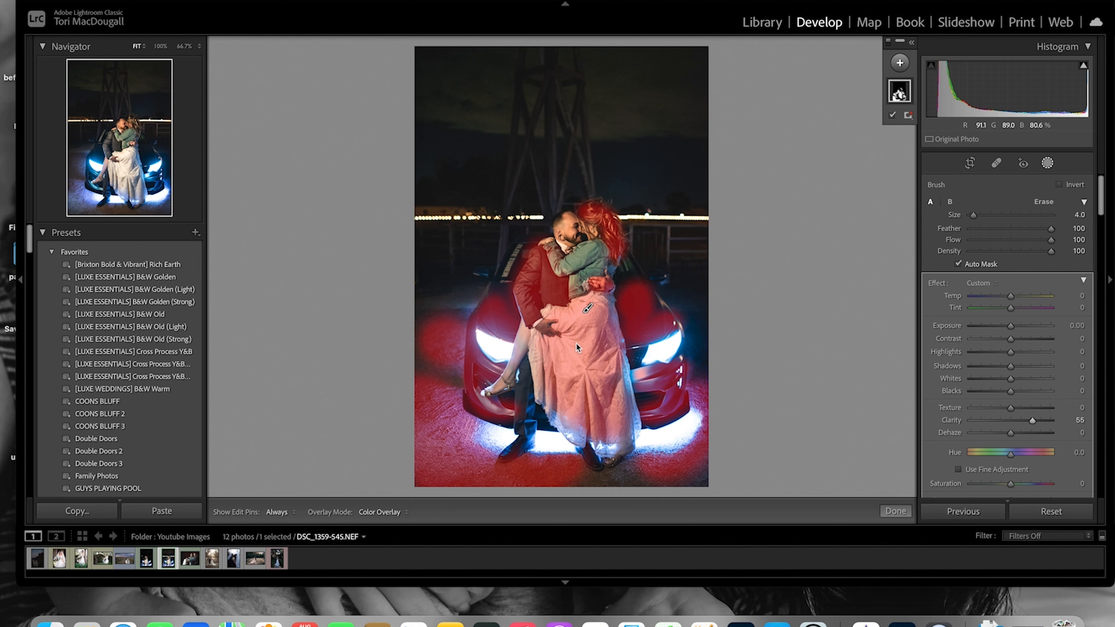
{"action": "key", "text": "o"}
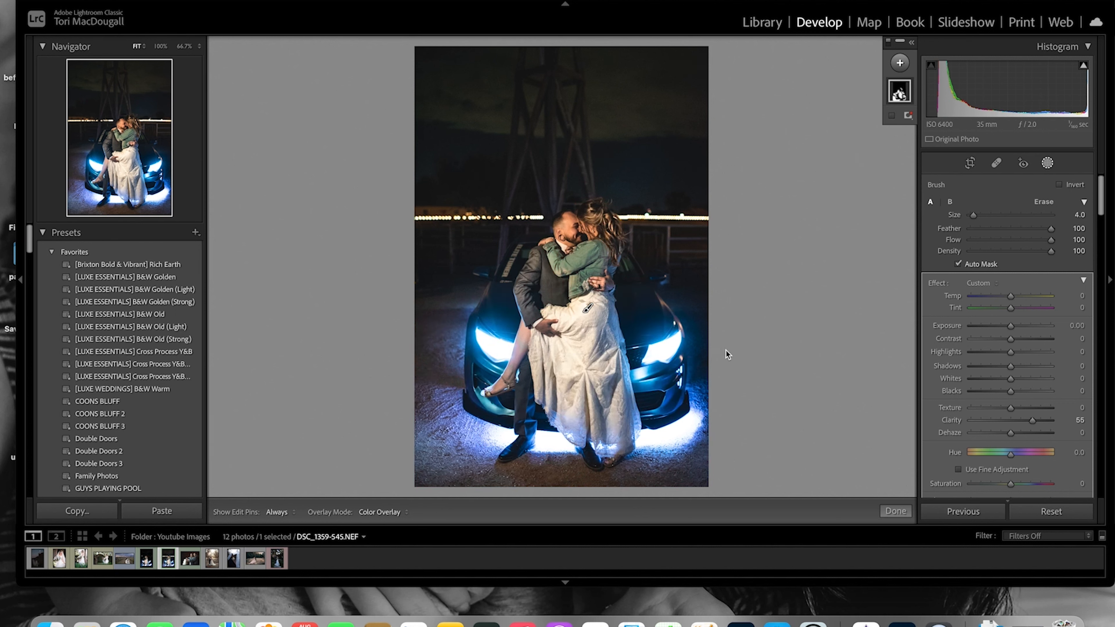
{"action": "key", "text": "o"}
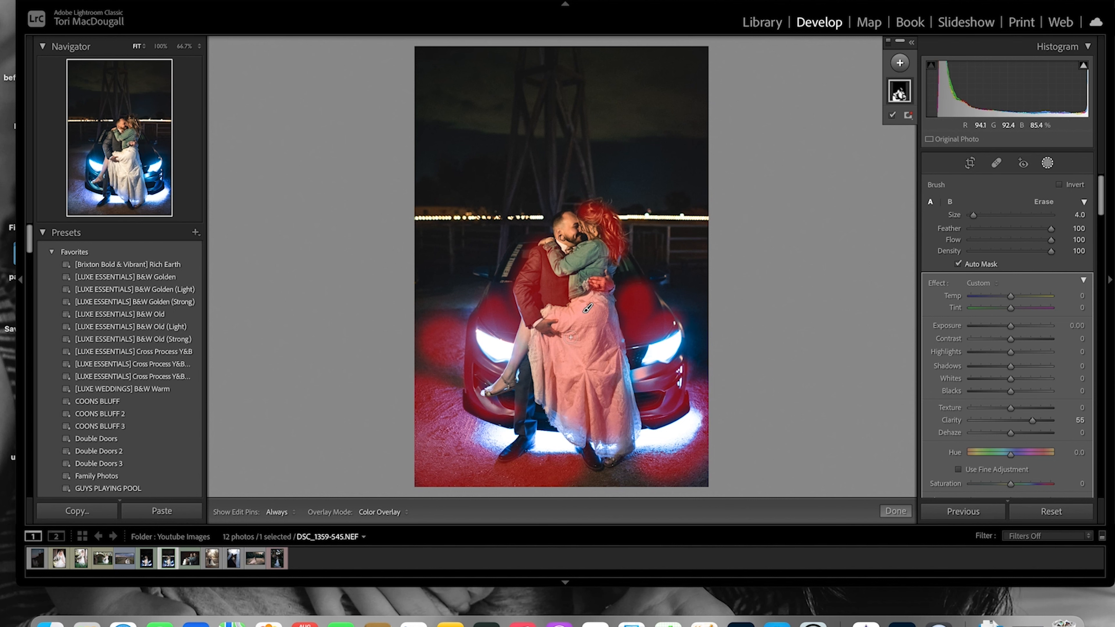
{"action": "key", "text": "o"}
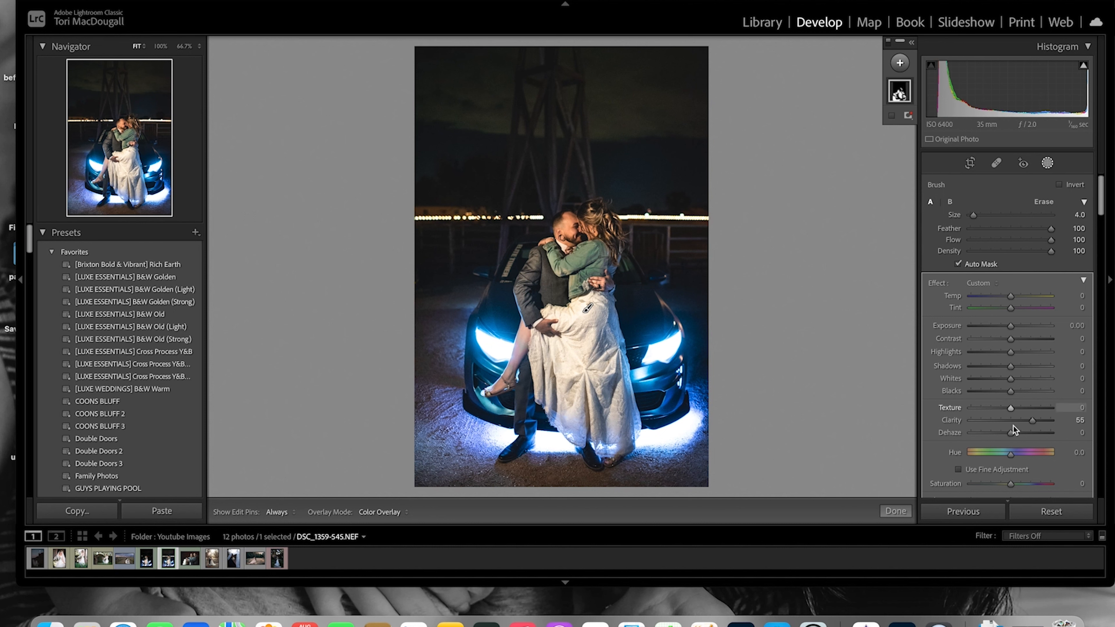
Readjust the brush mask's Clarity to about 55 and finish the mask
{"action": "left_click_drag", "start_coordinate": [1011, 412], "coordinate": [977, 409]}
{"action": "left_click_drag", "start_coordinate": [974, 407], "coordinate": [1028, 413]}
{"action": "left_click", "coordinate": [896, 512]}
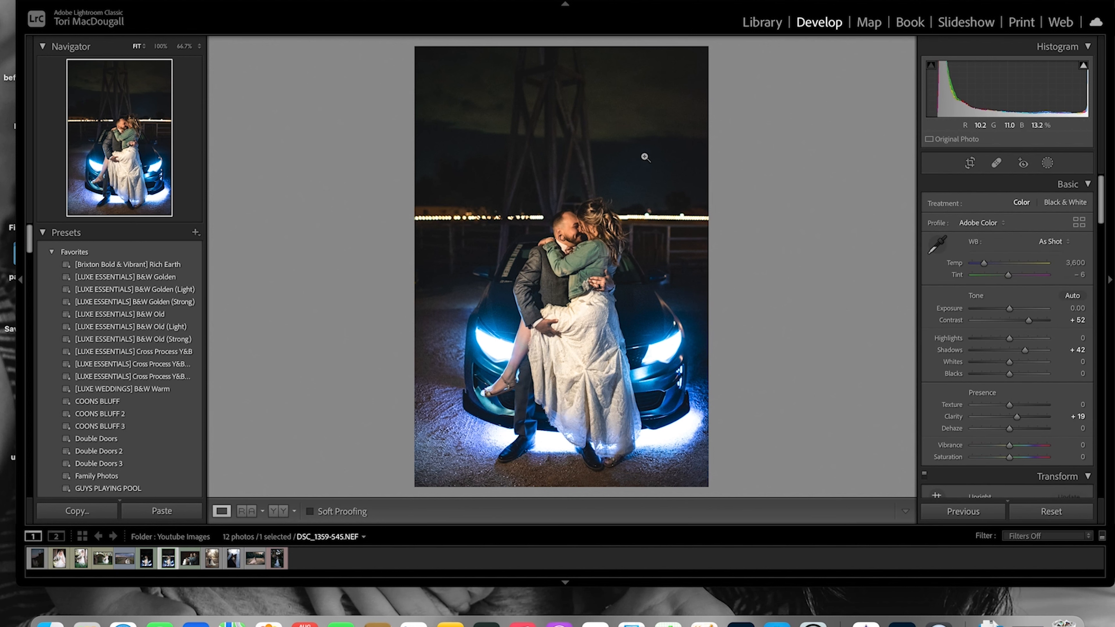
Try a Grain amount of 54 while inspecting the photo at 100%, then set Grain back to 0
{"action": "left_click", "coordinate": [656, 201]}
{"action": "left_click_drag", "start_coordinate": [623, 175], "coordinate": [726, 329]}
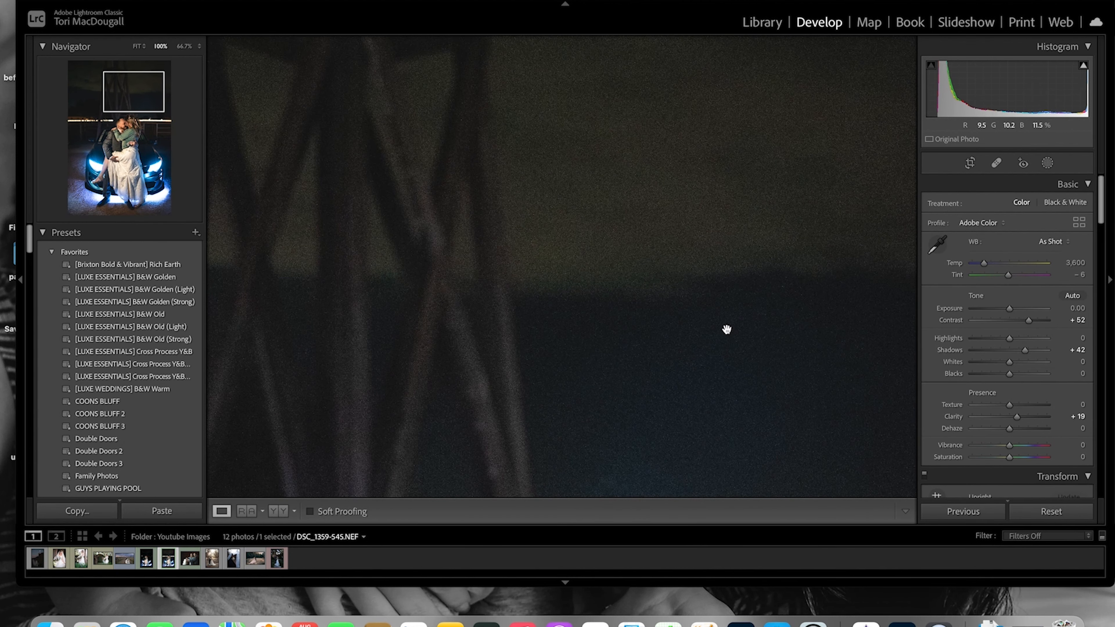
{"action": "left_click", "coordinate": [592, 276]}
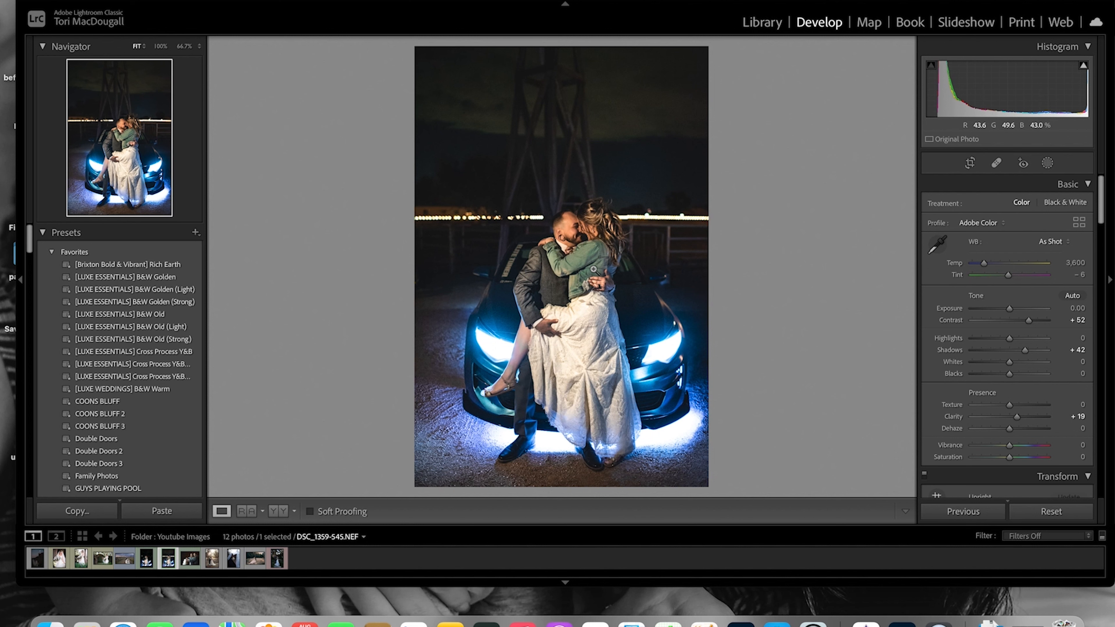
{"action": "left_click_drag", "start_coordinate": [1098, 226], "coordinate": [1102, 468]}
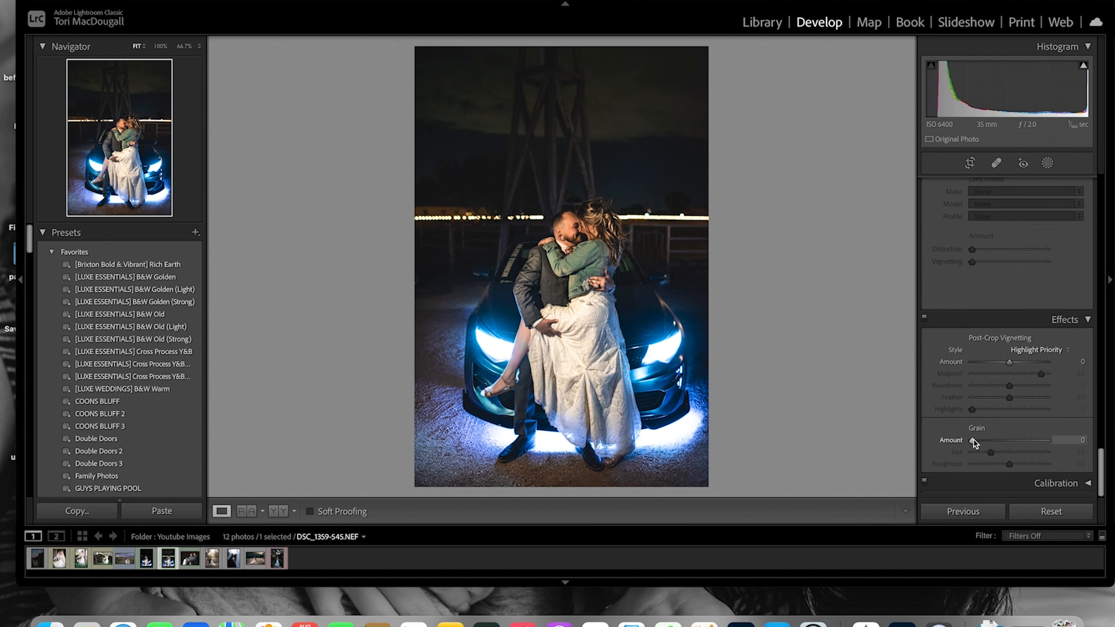
{"action": "left_click_drag", "start_coordinate": [973, 443], "coordinate": [1012, 447]}
{"action": "left_click", "coordinate": [596, 220]}
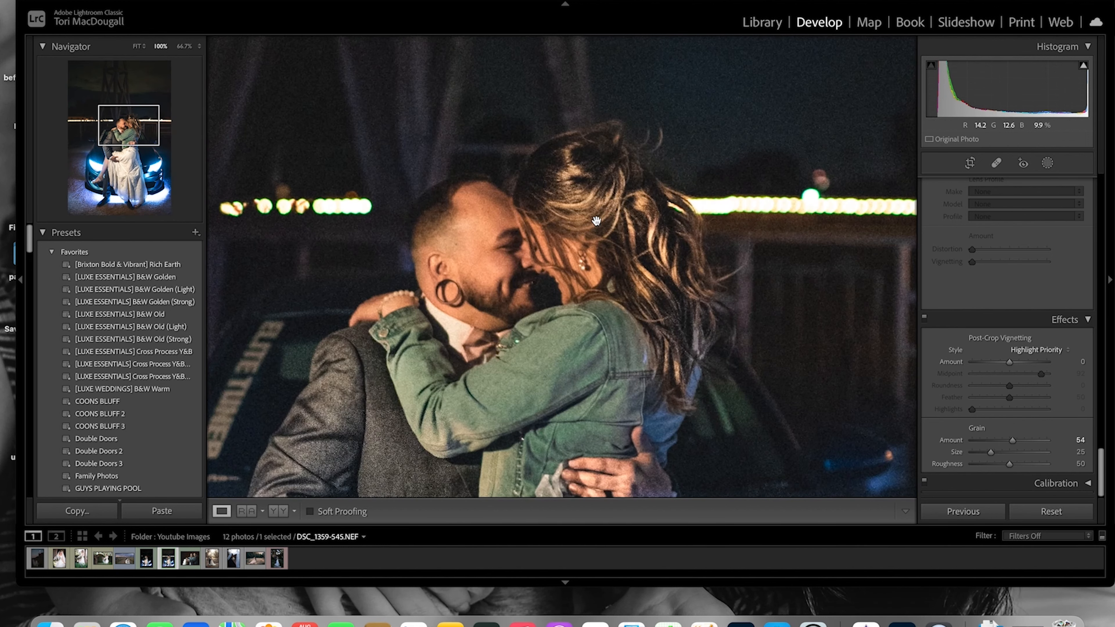
{"action": "left_click", "coordinate": [596, 221]}
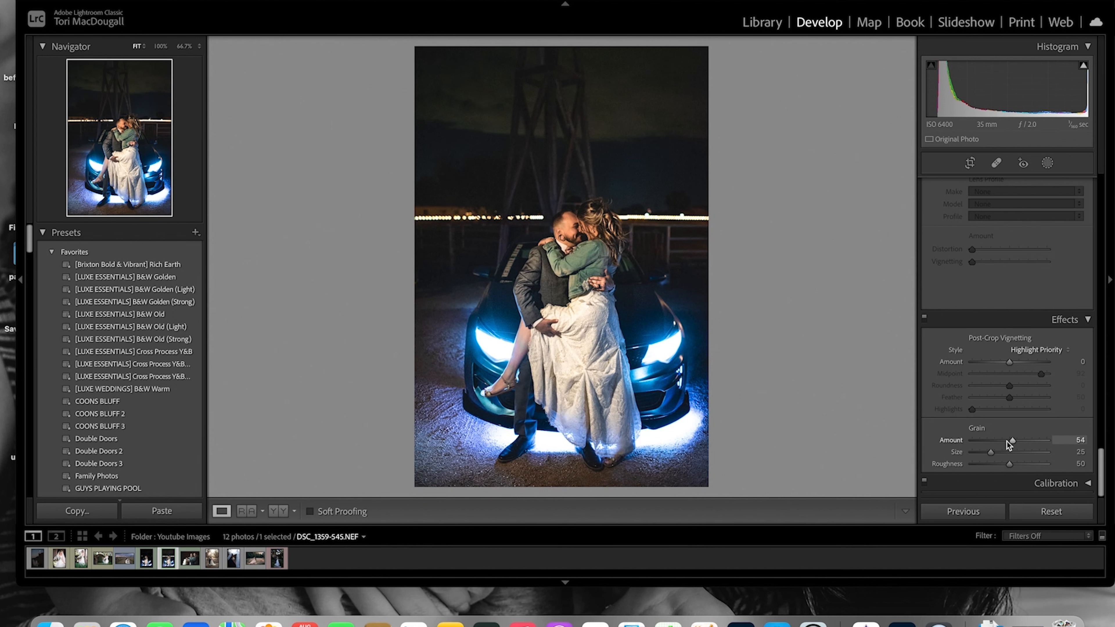
{"action": "left_click_drag", "start_coordinate": [1010, 443], "coordinate": [946, 445]}
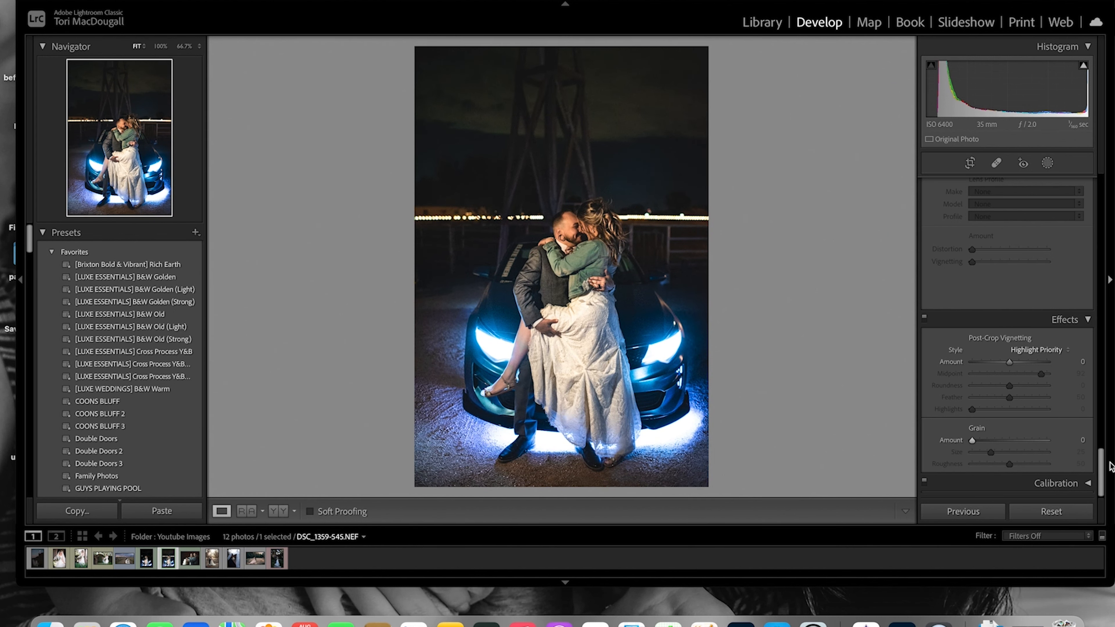
Inspect the couple's faces and jacket at 100% zoom
{"action": "left_click", "coordinate": [597, 264]}
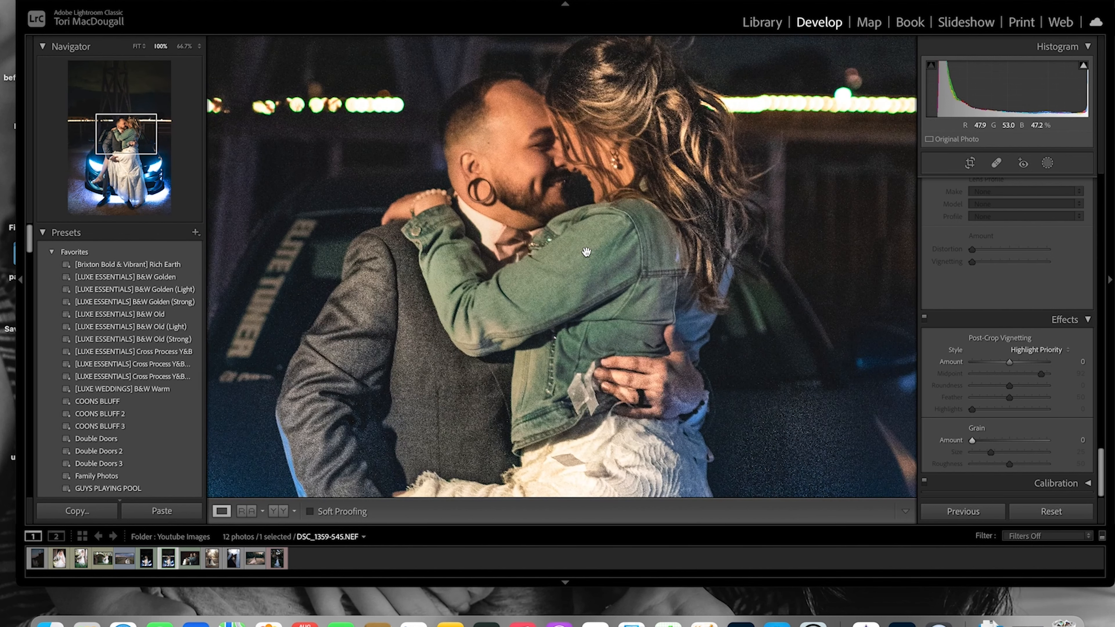
{"action": "left_click_drag", "start_coordinate": [568, 310], "coordinate": [621, 268]}
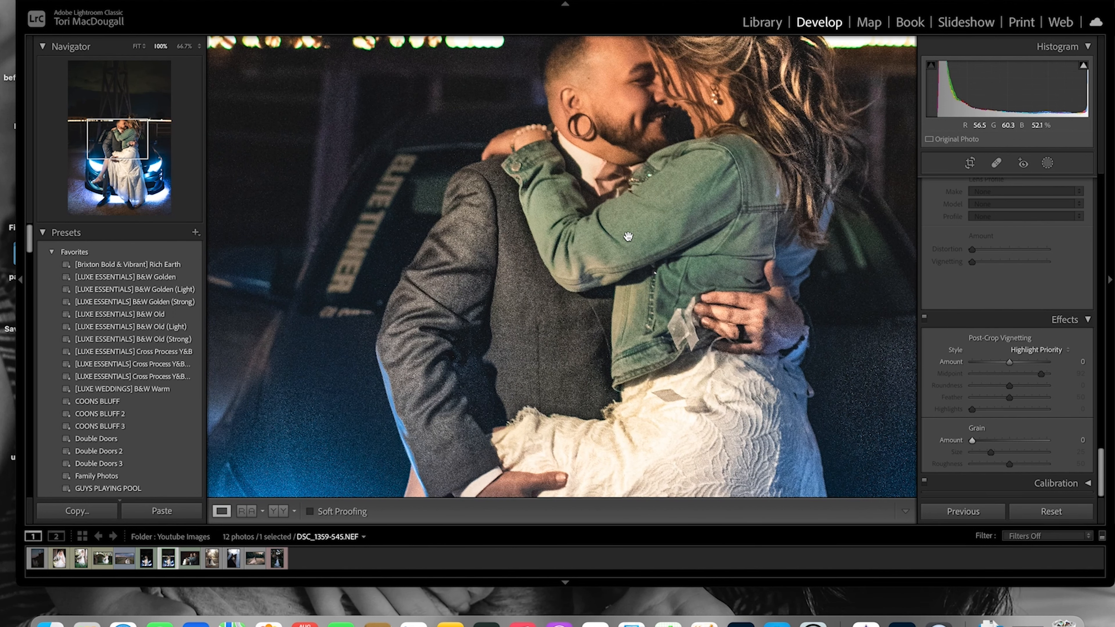
{"action": "left_click_drag", "start_coordinate": [642, 220], "coordinate": [569, 301]}
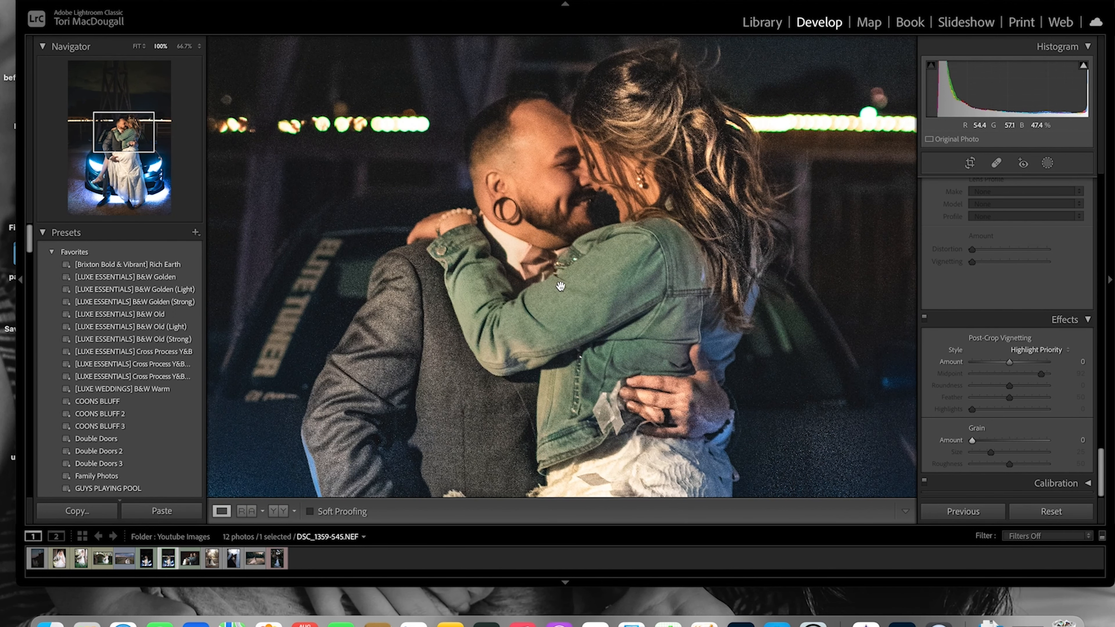
{"action": "left_click", "coordinate": [561, 286]}
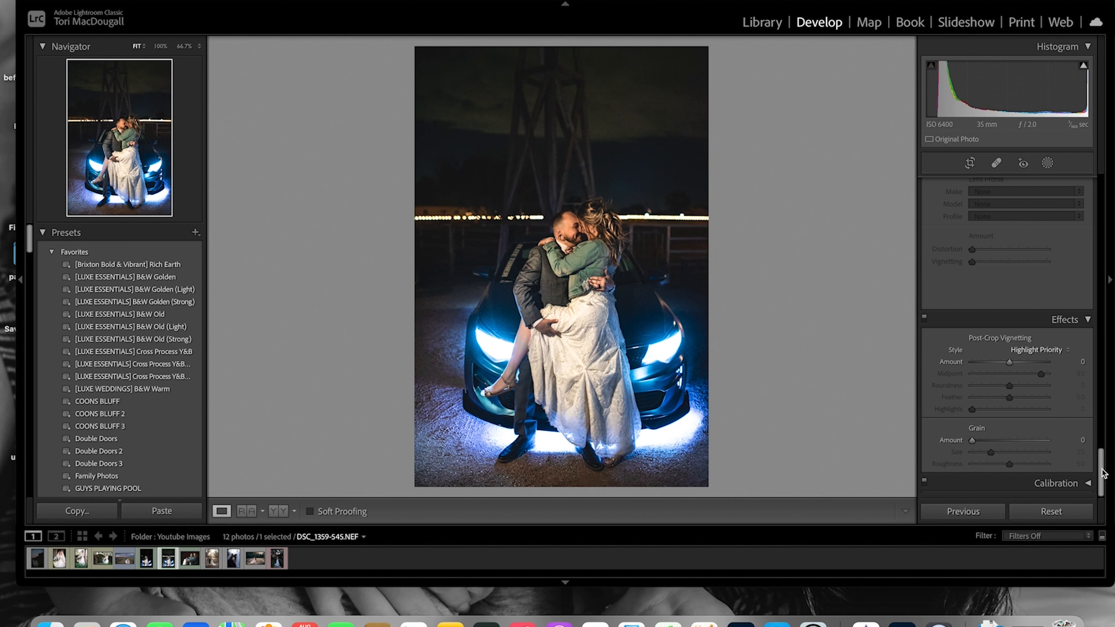
Add a new brush mask with the Noise effect and paint it over the sky with brush size 20
{"action": "left_click_drag", "start_coordinate": [1102, 470], "coordinate": [1113, 223]}
{"action": "left_click", "coordinate": [1048, 163]}
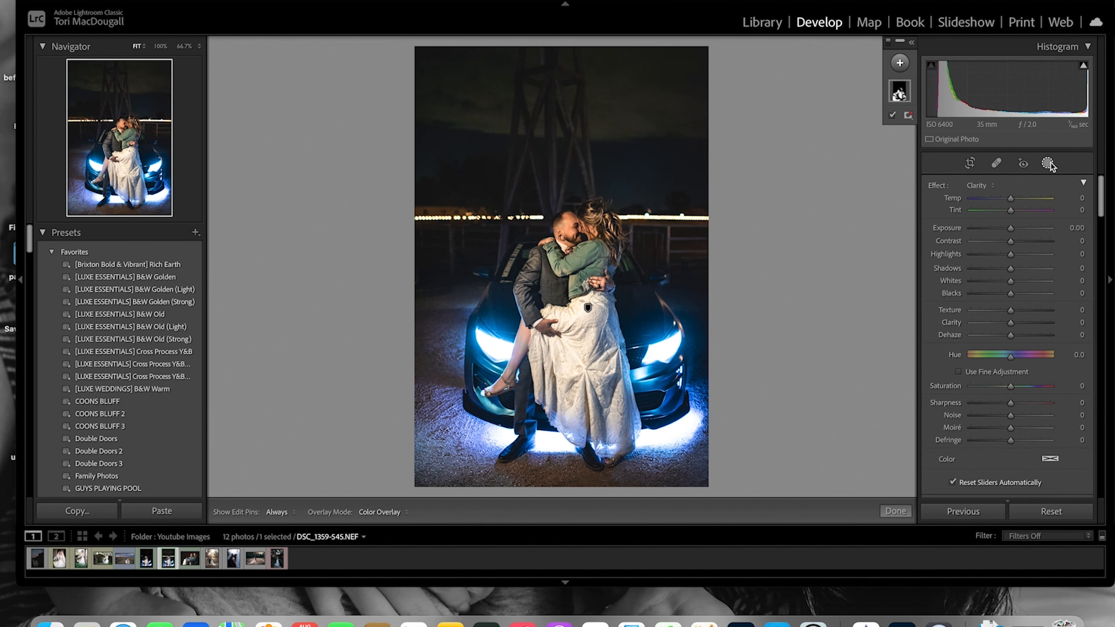
{"action": "left_click", "coordinate": [906, 66]}
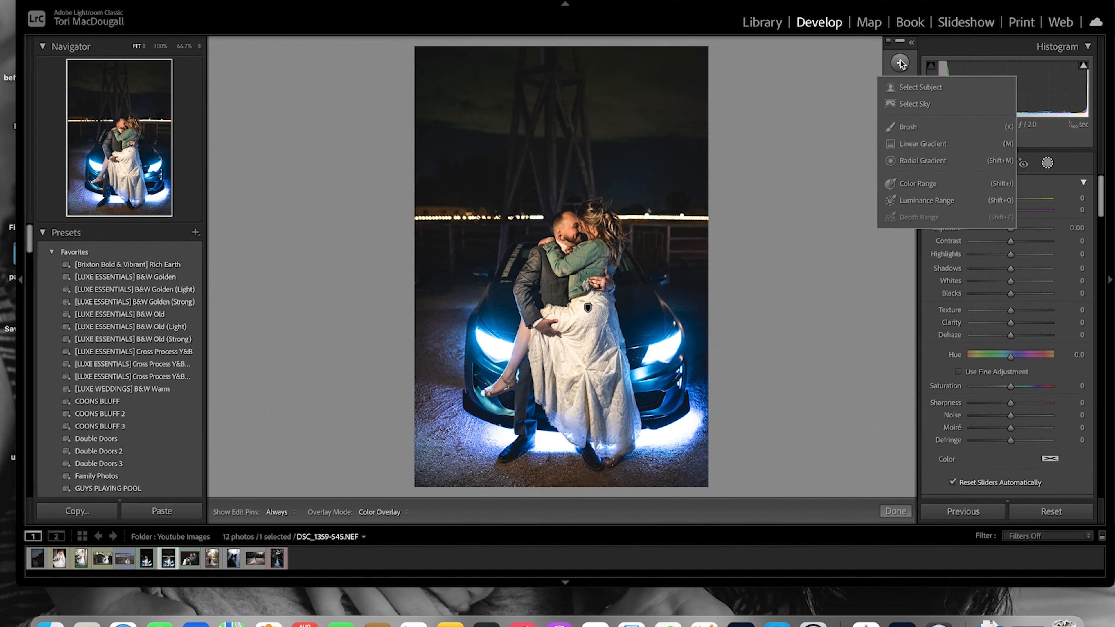
{"action": "left_click", "coordinate": [908, 127]}
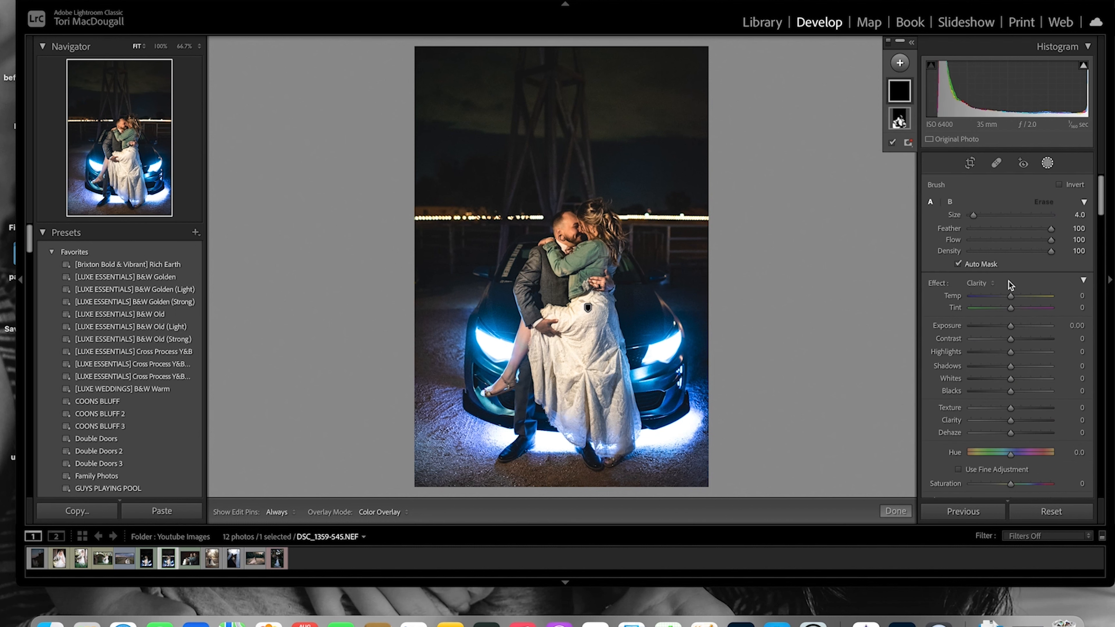
{"action": "left_click", "coordinate": [975, 284]}
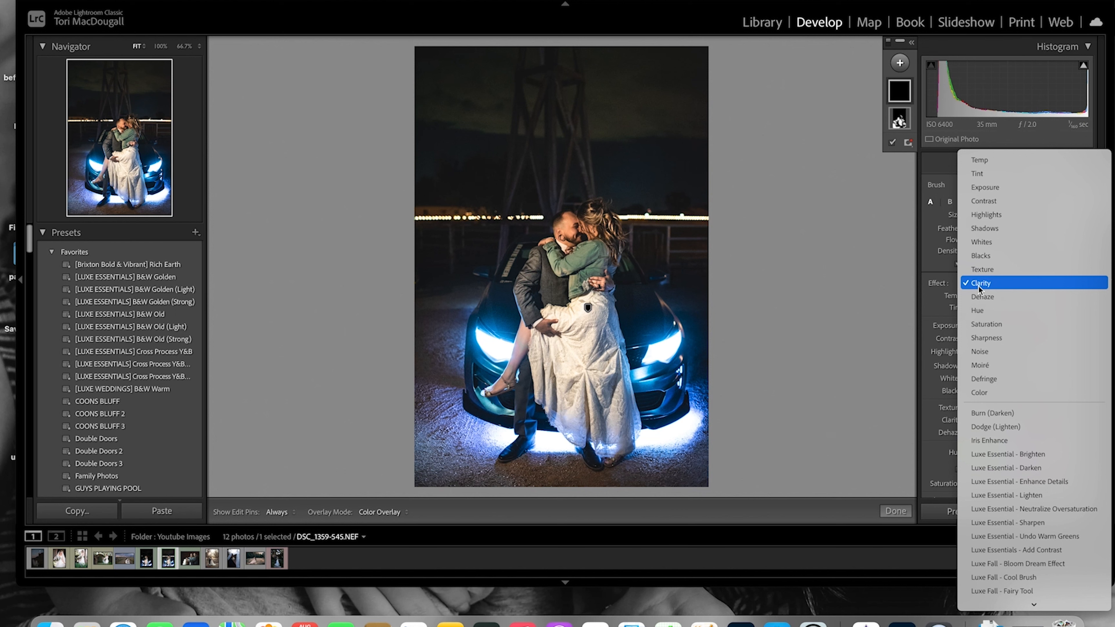
{"action": "left_click", "coordinate": [985, 351]}
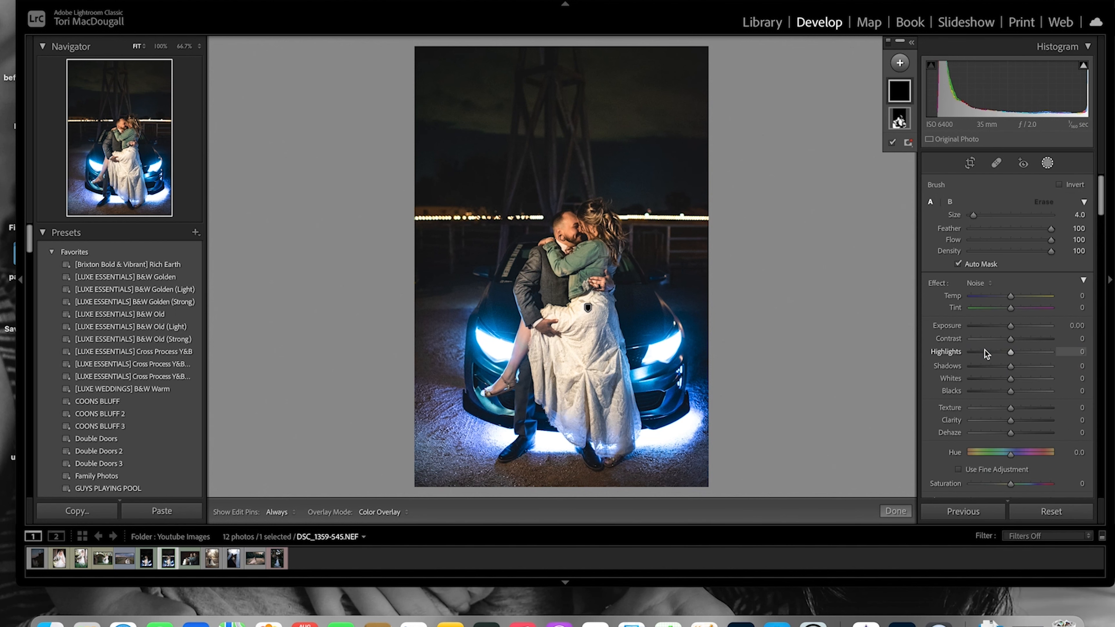
{"action": "left_click", "coordinate": [1085, 281]}
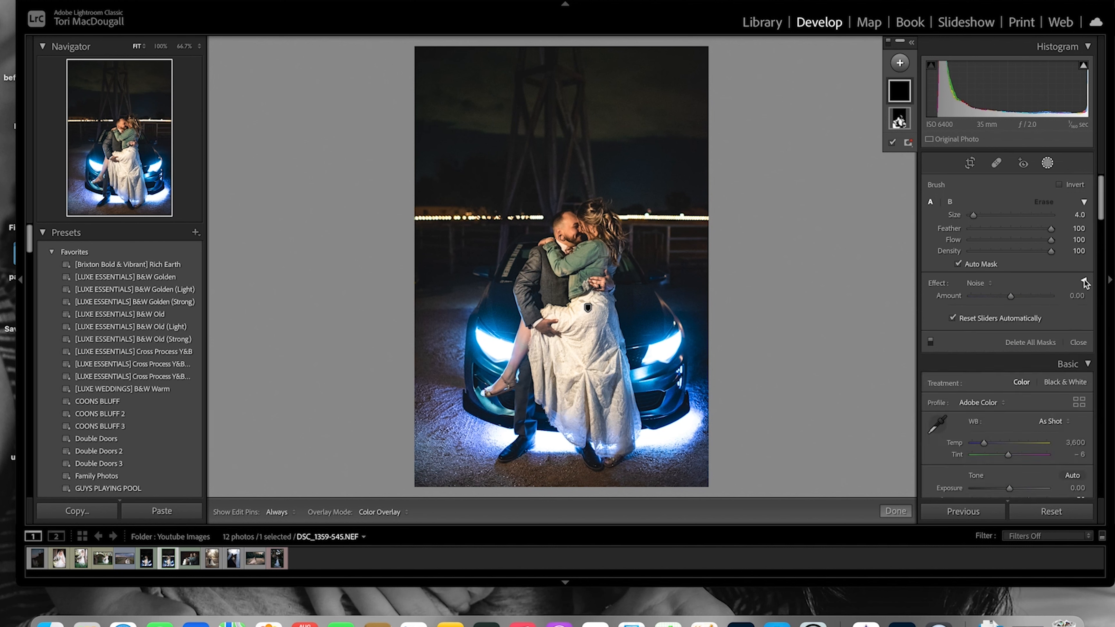
{"action": "scroll", "coordinate": [672, 112], "scroll_direction": "up", "scroll_amount": 8}
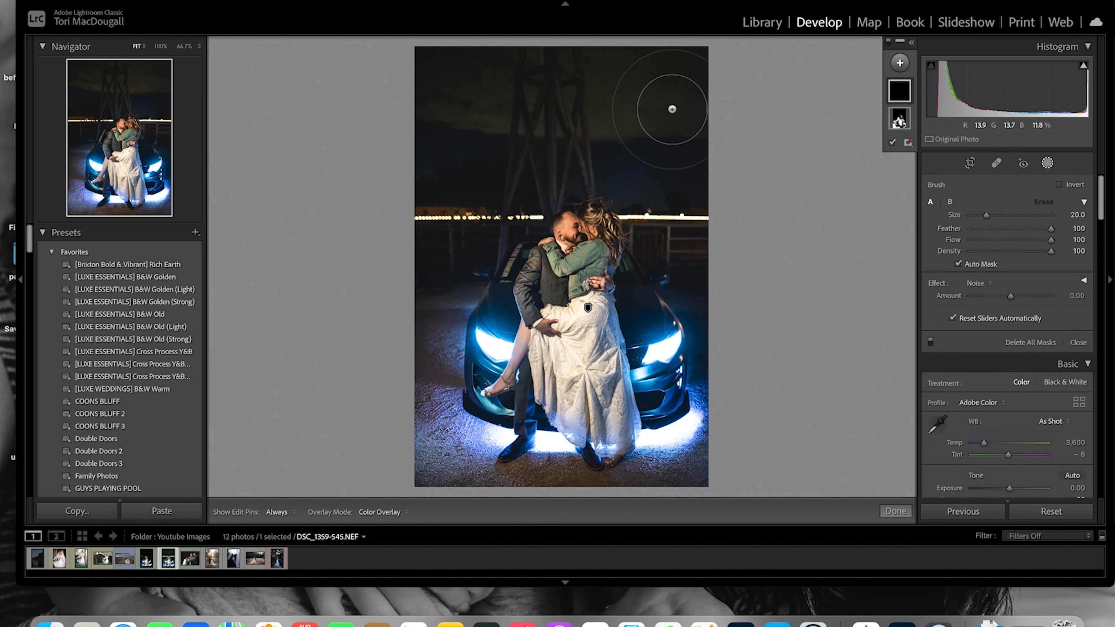
{"action": "mouse_move", "coordinate": [672, 111]}
{"action": "left_mouse_down"}
{"action": "mouse_move", "coordinate": [645, 82]}
{"action": "mouse_move", "coordinate": [607, 108]}
{"action": "mouse_move", "coordinate": [672, 124]}
{"action": "mouse_move", "coordinate": [669, 152]}
{"action": "mouse_move", "coordinate": [504, 155]}
{"action": "mouse_move", "coordinate": [450, 144]}
{"action": "mouse_move", "coordinate": [437, 79]}
{"action": "mouse_move", "coordinate": [578, 72]}
{"action": "mouse_move", "coordinate": [393, 114]}
{"action": "mouse_move", "coordinate": [428, 62]}
{"action": "mouse_move", "coordinate": [676, 51]}
{"action": "mouse_move", "coordinate": [679, 121]}
{"action": "mouse_move", "coordinate": [399, 182]}
{"action": "mouse_move", "coordinate": [597, 120]}
{"action": "mouse_move", "coordinate": [693, 157]}
{"action": "mouse_move", "coordinate": [746, 92]}
{"action": "mouse_move", "coordinate": [614, 87]}
{"action": "left_mouse_up"}
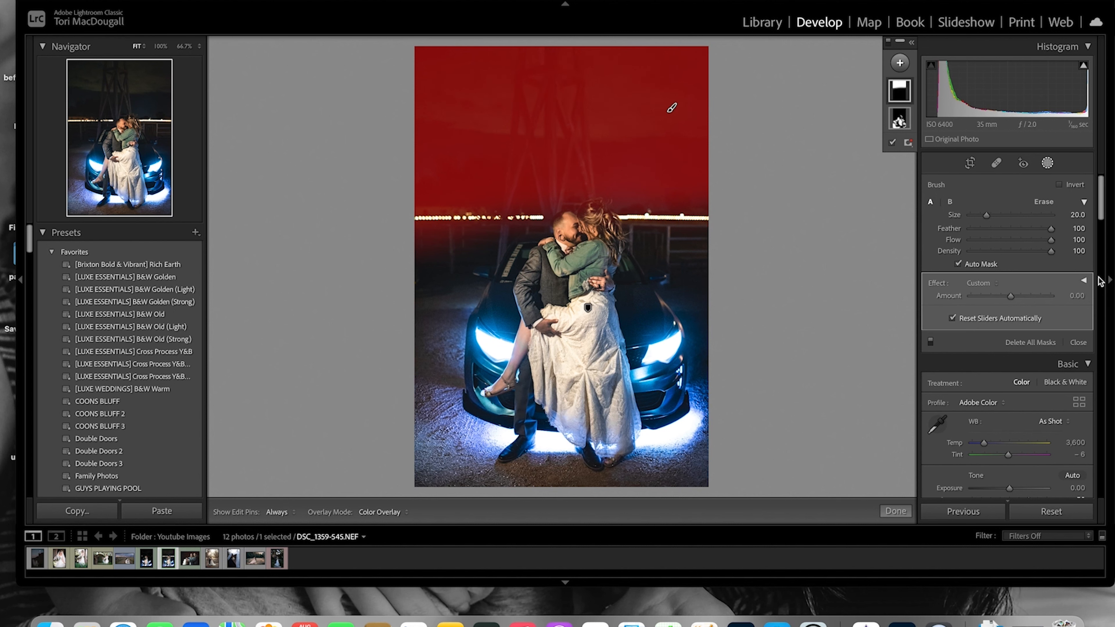
Try lowering the sky mask's noise Amount, checking the sky at 100% zoom
{"action": "left_click_drag", "start_coordinate": [1012, 294], "coordinate": [960, 298]}
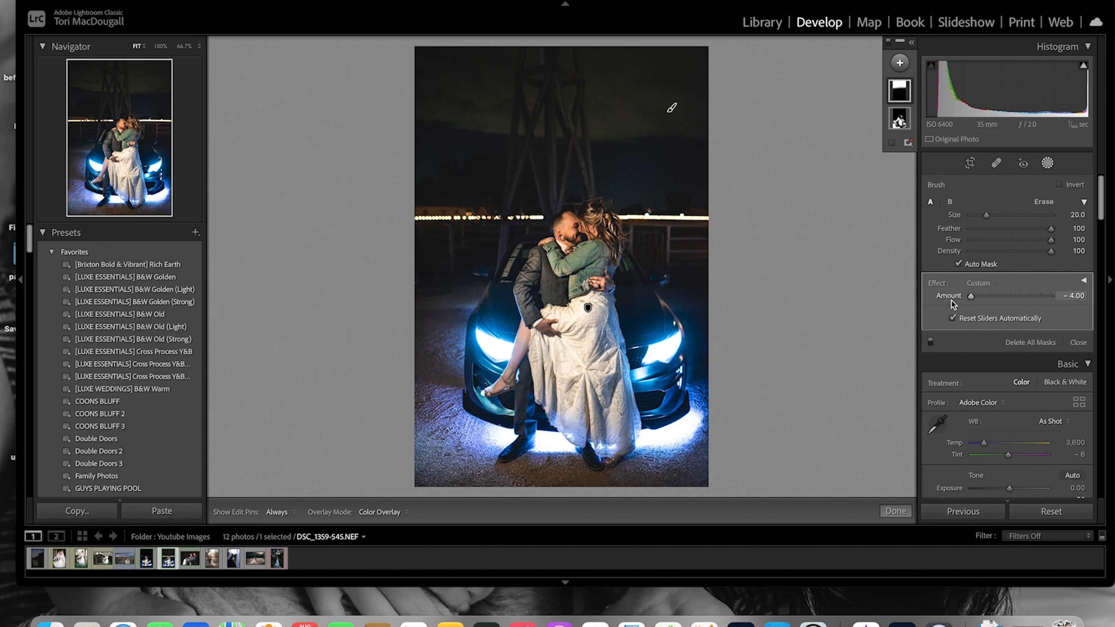
{"action": "left_click_drag", "start_coordinate": [971, 297], "coordinate": [930, 304]}
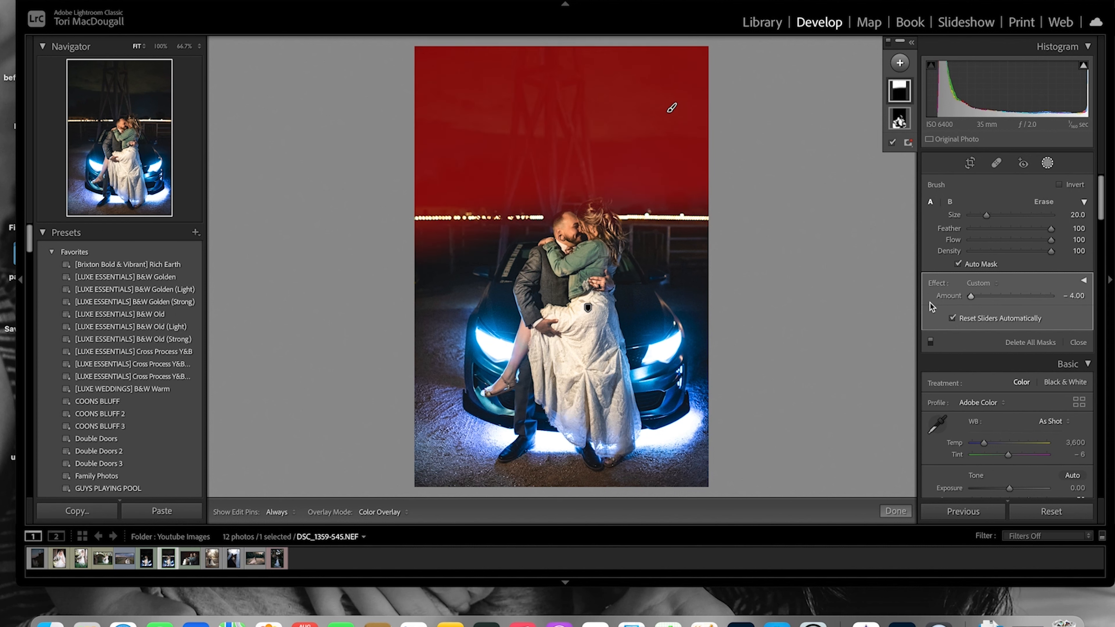
{"action": "left_click", "coordinate": [894, 510]}
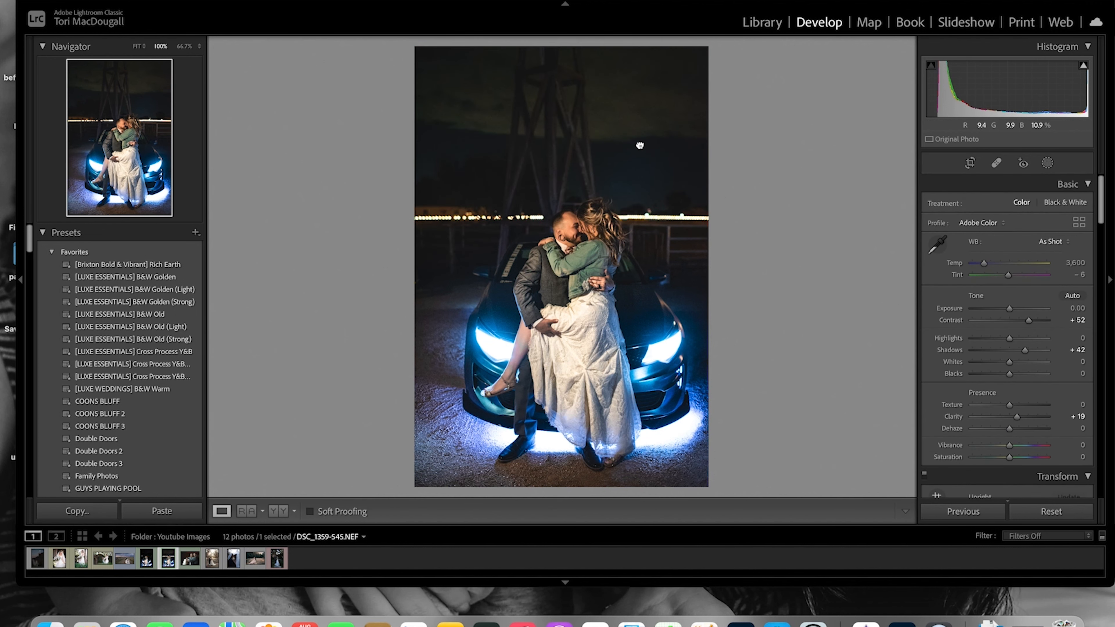
{"action": "left_click", "coordinate": [639, 146]}
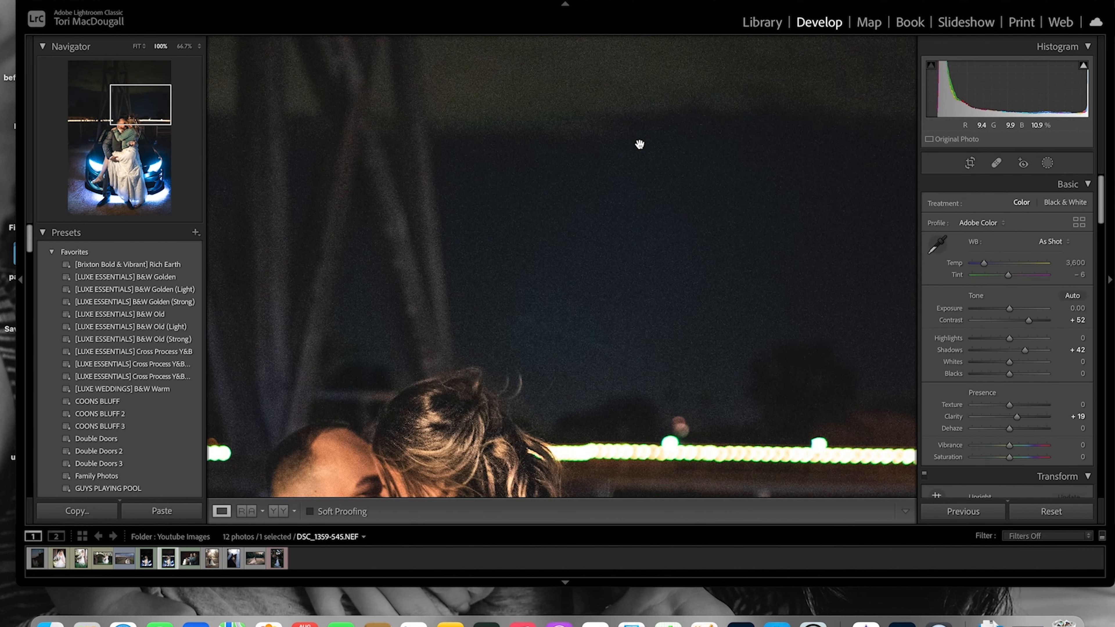
{"action": "left_click", "coordinate": [1047, 164]}
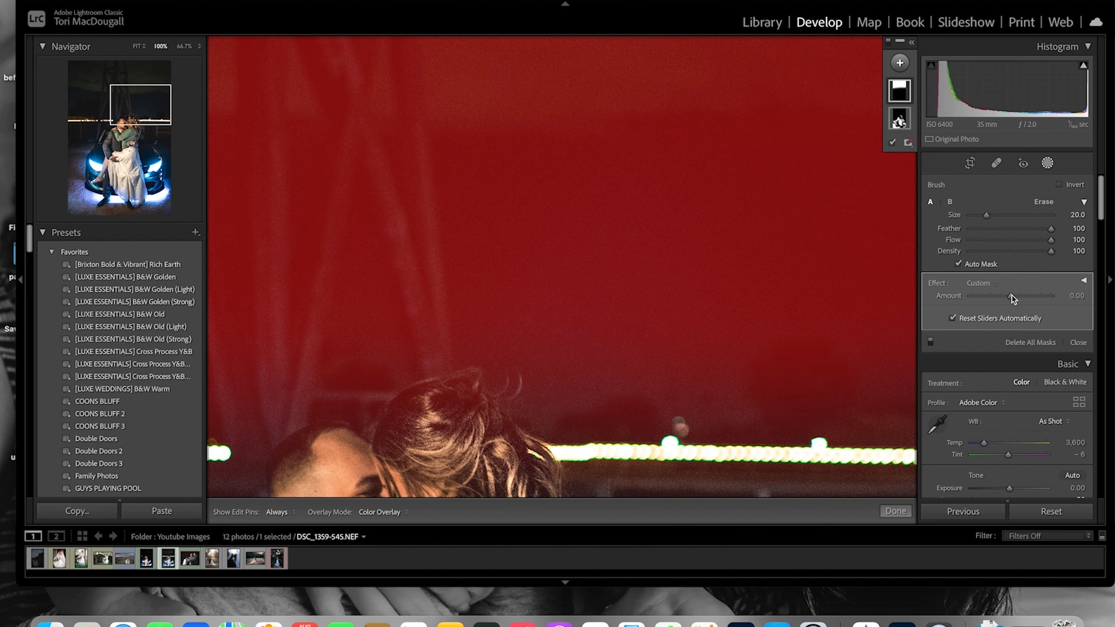
{"action": "left_click_drag", "start_coordinate": [1012, 297], "coordinate": [951, 301]}
Set the sky mask's Noise amount to 100, finish the mask, and compare before and after side by side
{"action": "key", "text": "o"}
{"action": "left_click", "coordinate": [991, 283]}
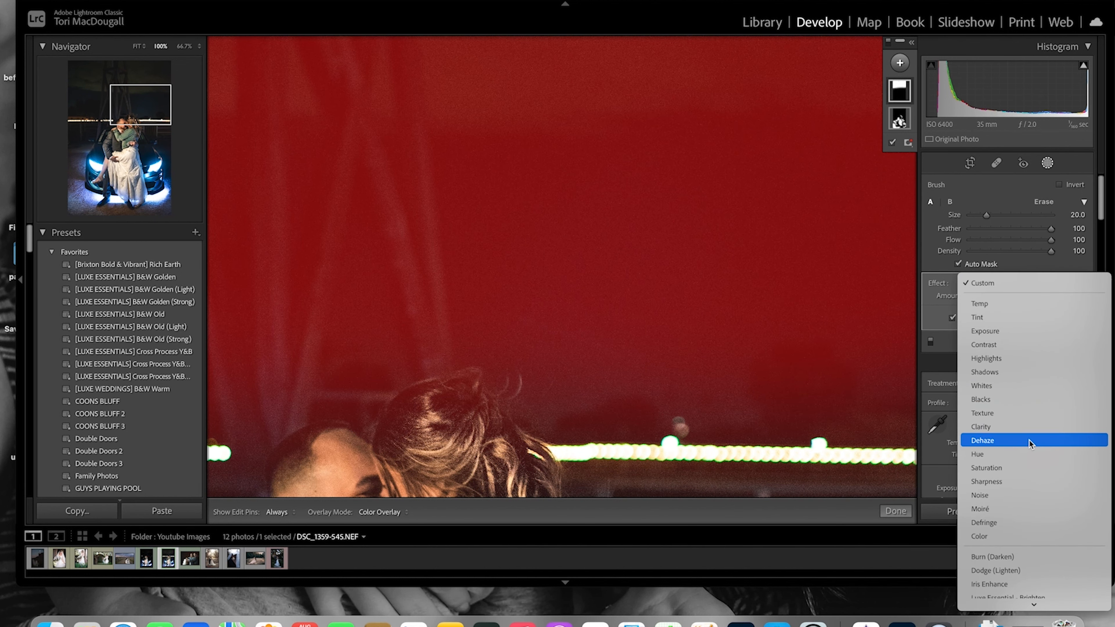
{"action": "left_click", "coordinate": [992, 495]}
{"action": "left_click_drag", "start_coordinate": [1011, 296], "coordinate": [1055, 297]}
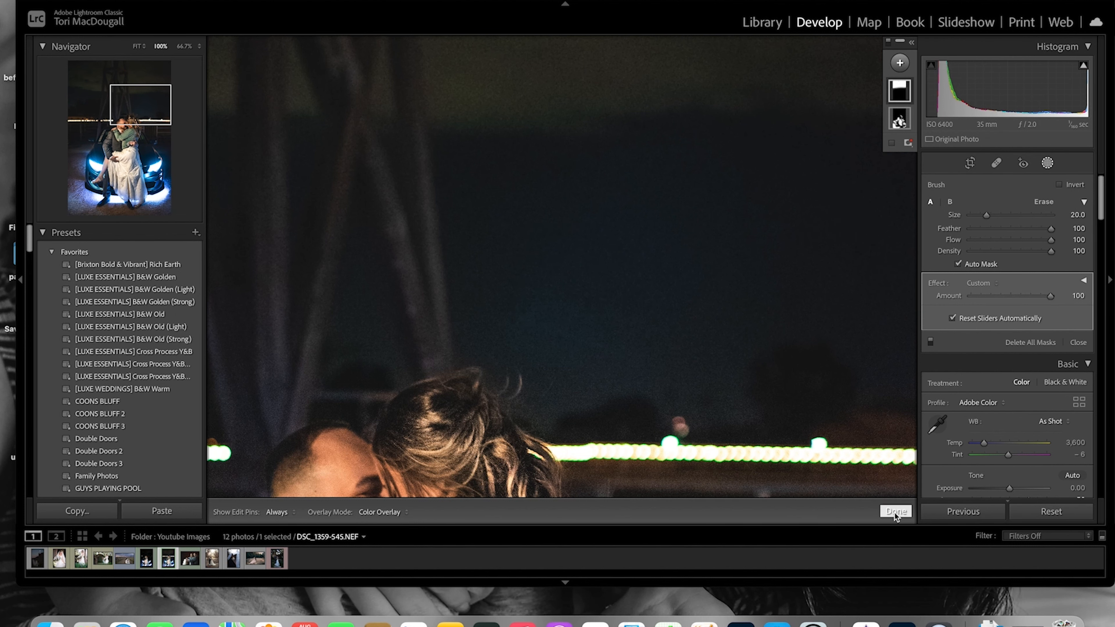
{"action": "left_click", "coordinate": [911, 510]}
{"action": "left_click", "coordinate": [729, 307]}
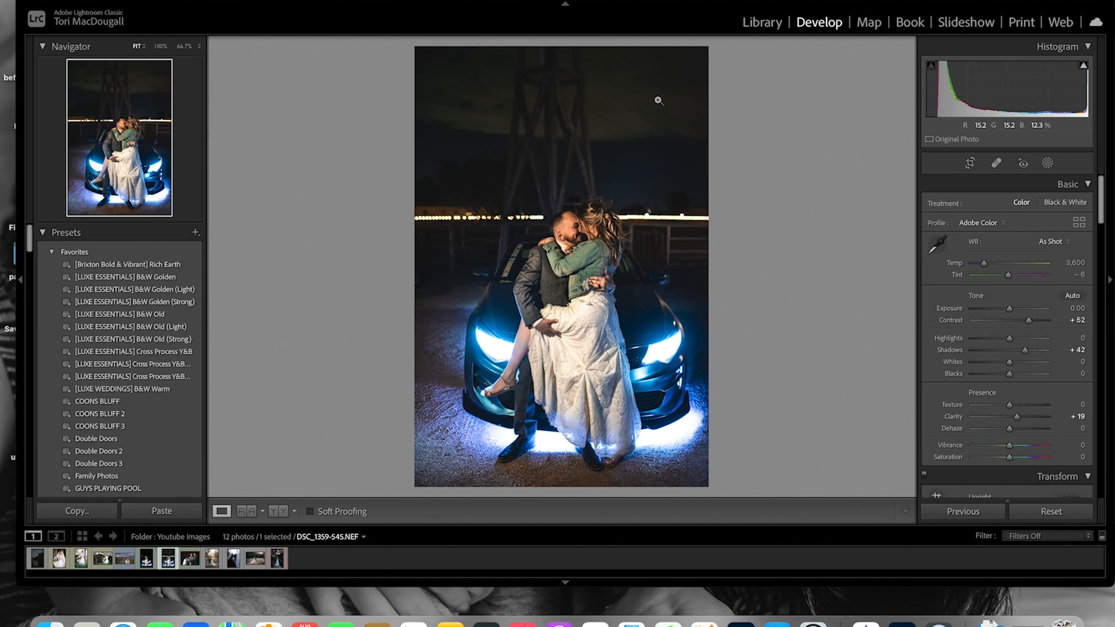
{"action": "left_click", "coordinate": [279, 511]}
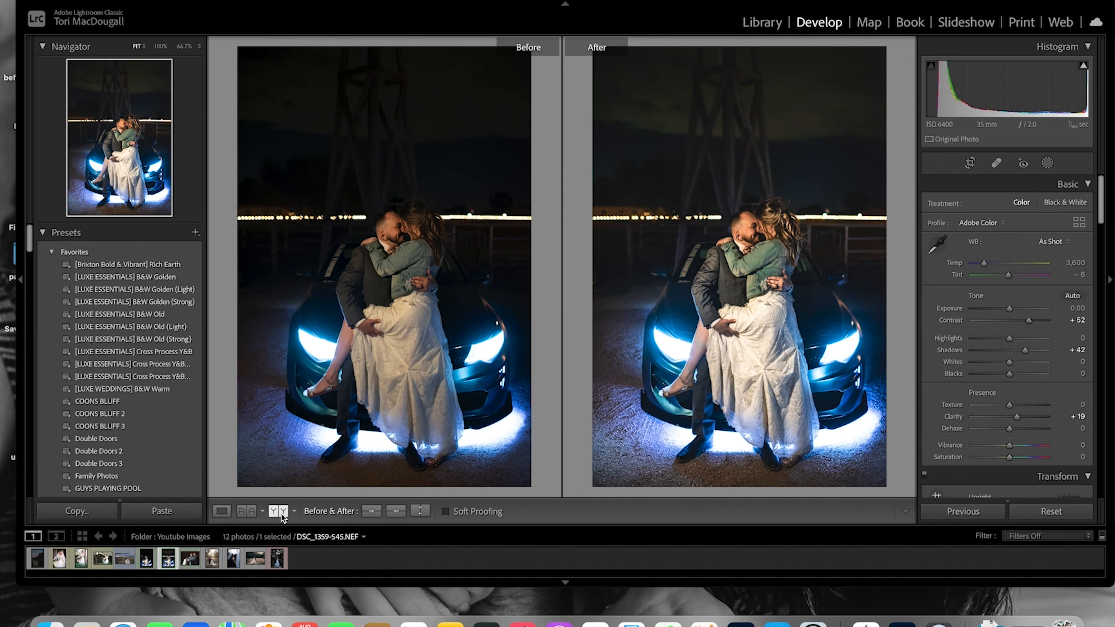